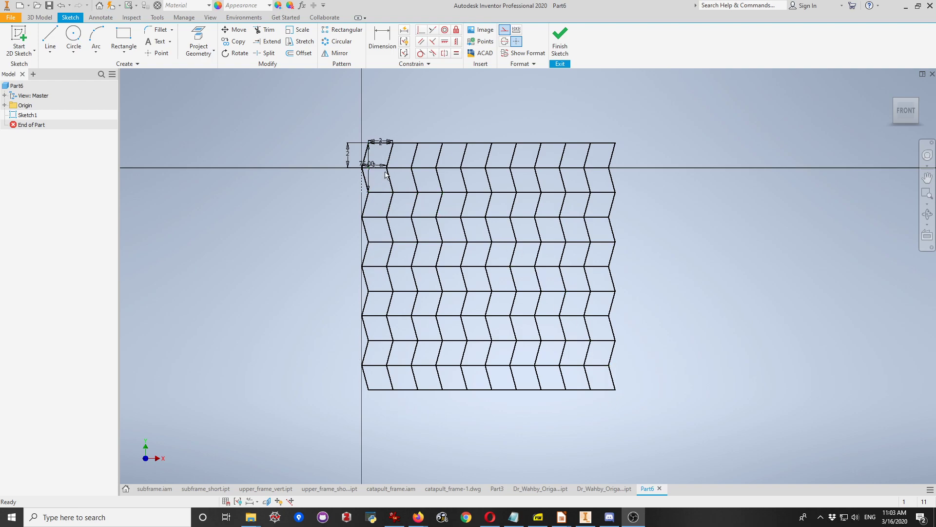
# - Examine the finished zigzag parallelogram pattern and its dimensioned first cells in the Part6 sketch
pyautogui.scroll(-5, 355, 124)
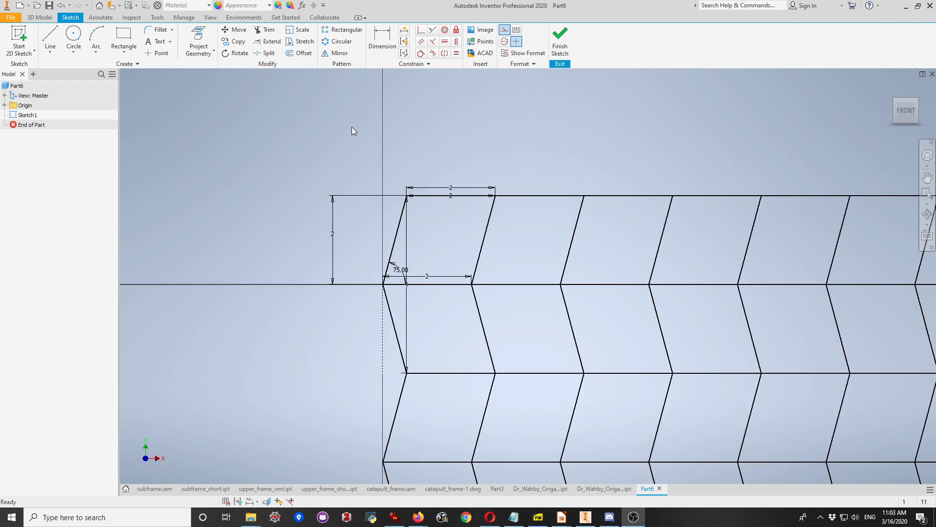
pyautogui.moveTo(534, 241)
pyautogui.mouseDown(button='middle')
pyautogui.moveTo(490, 190)
pyautogui.moveTo(299, 184)
pyautogui.moveTo(499, 185)
pyautogui.mouseUp(button='middle')
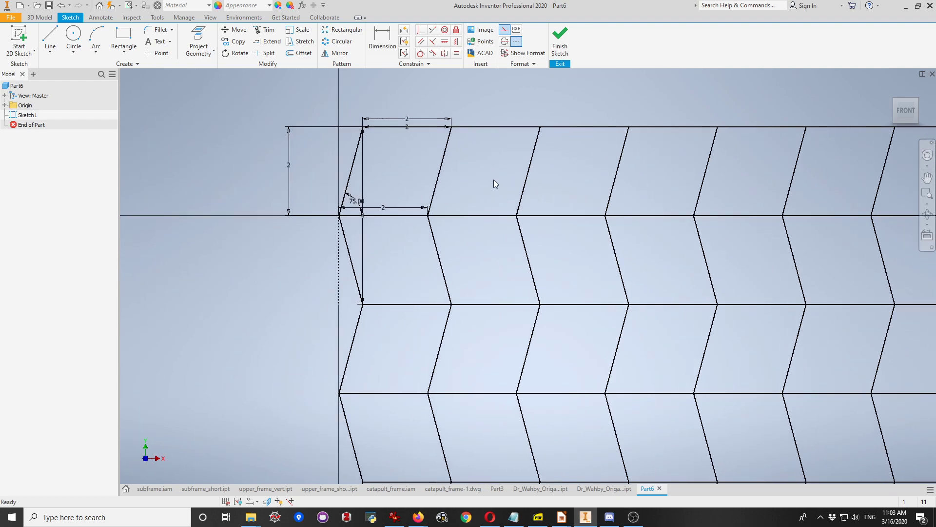
pyautogui.scroll(3, 683, 259)
pyautogui.moveTo(673, 276); pyautogui.dragTo(541, 167, button='middle')
pyautogui.scroll(3, 556, 175)
pyautogui.moveTo(811, 218); pyautogui.dragTo(688, 223, button='middle')
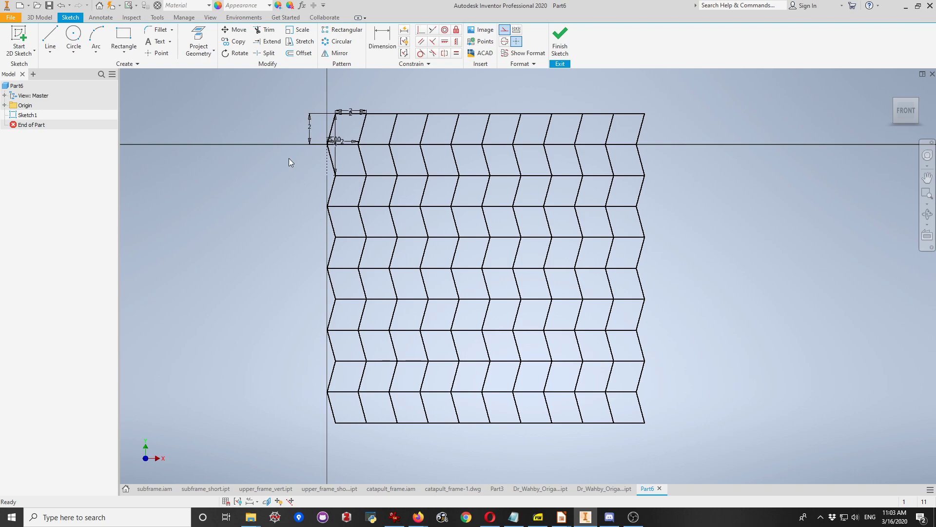
# - Create a new part file
pyautogui.click(11, 18)
pyautogui.moveTo(27, 47)
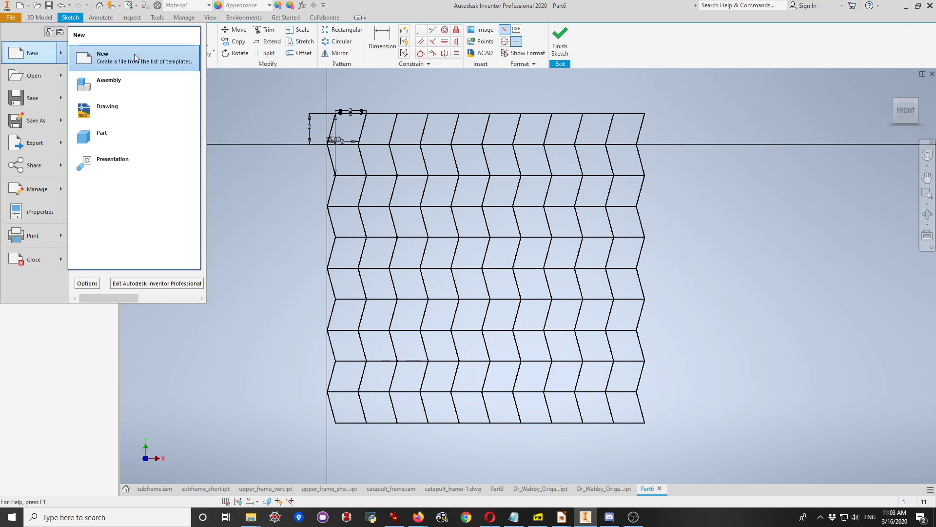
pyautogui.click(107, 134)
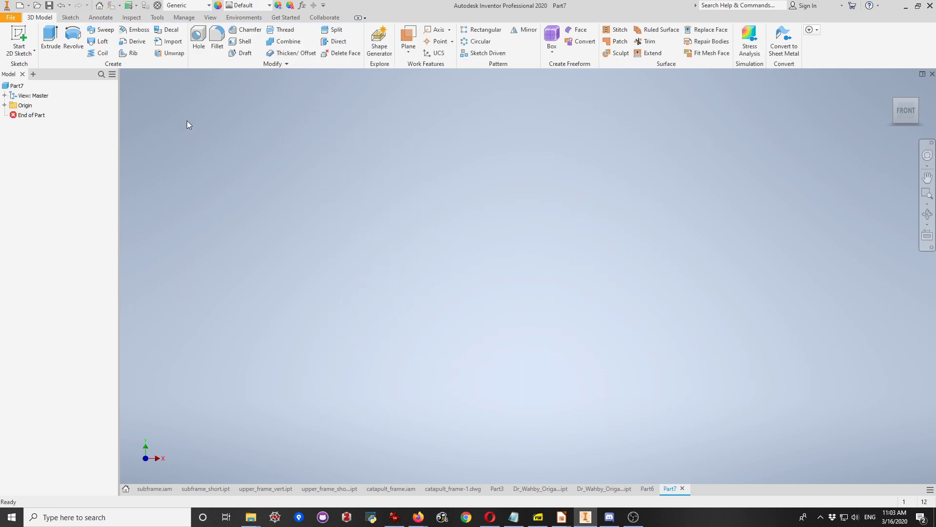
# - Set the new part's length unit to centimeter and change its mass unit in the document settings
pyautogui.click(157, 18)
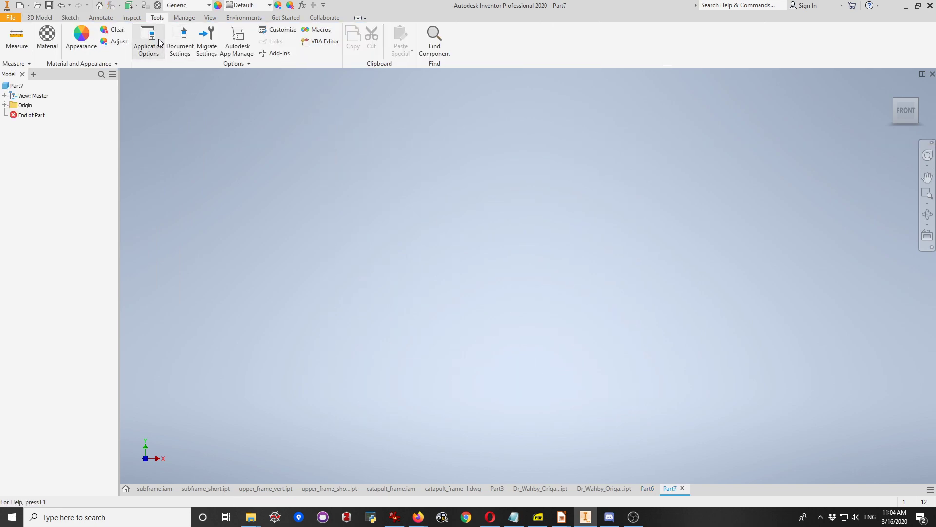
pyautogui.click(180, 41)
pyautogui.click(380, 130)
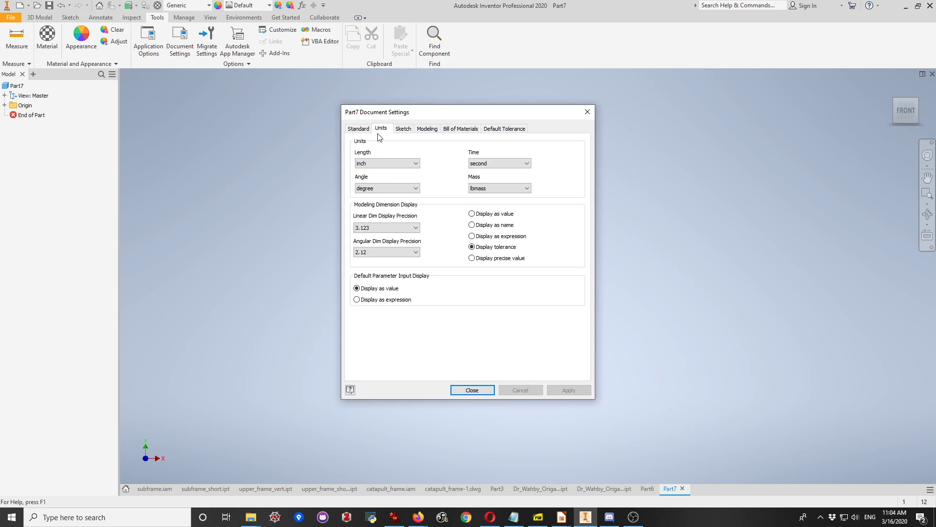
pyautogui.click(380, 163)
pyautogui.click(378, 183)
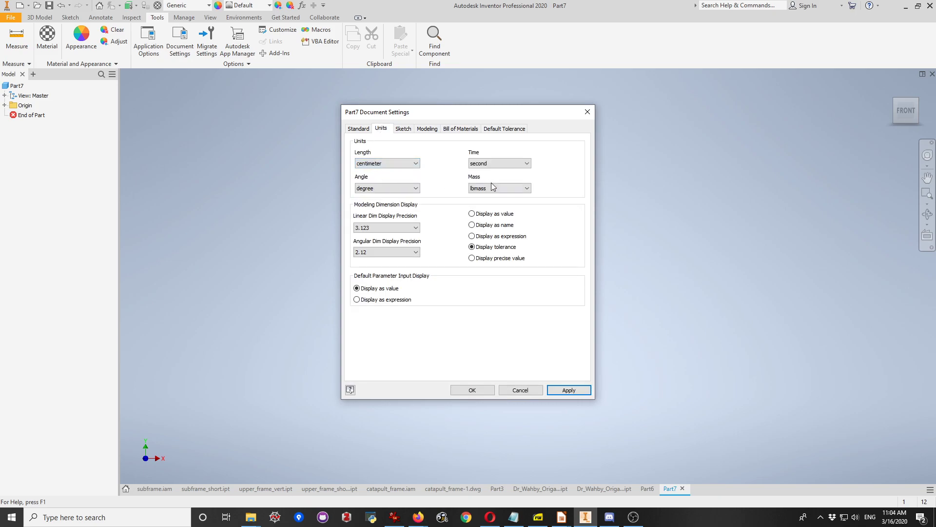
pyautogui.click(493, 188)
pyautogui.click(493, 201)
pyautogui.click(472, 391)
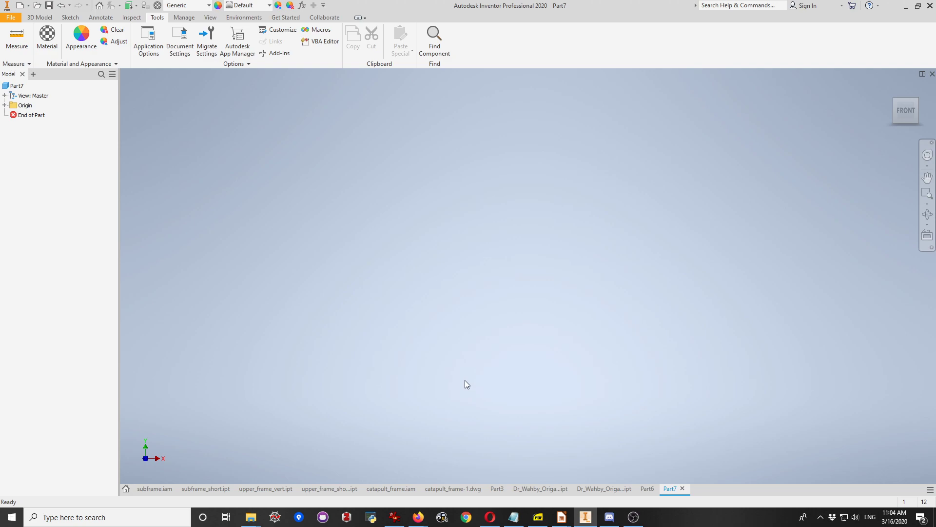
# - Save the part in the Designs folder, naming it with the author's title and name followed by OrigamiMiuraOri
pyautogui.click(71, 20)
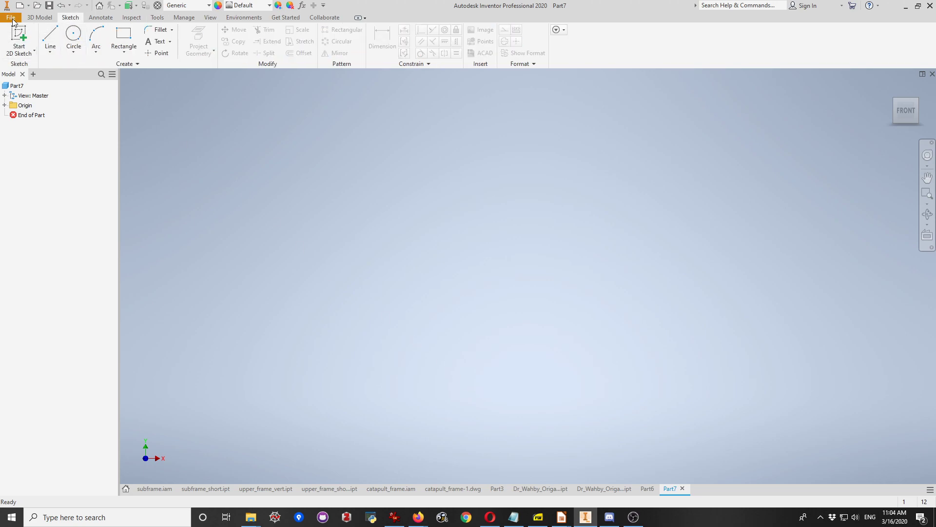
pyautogui.click(10, 17)
pyautogui.click(43, 119)
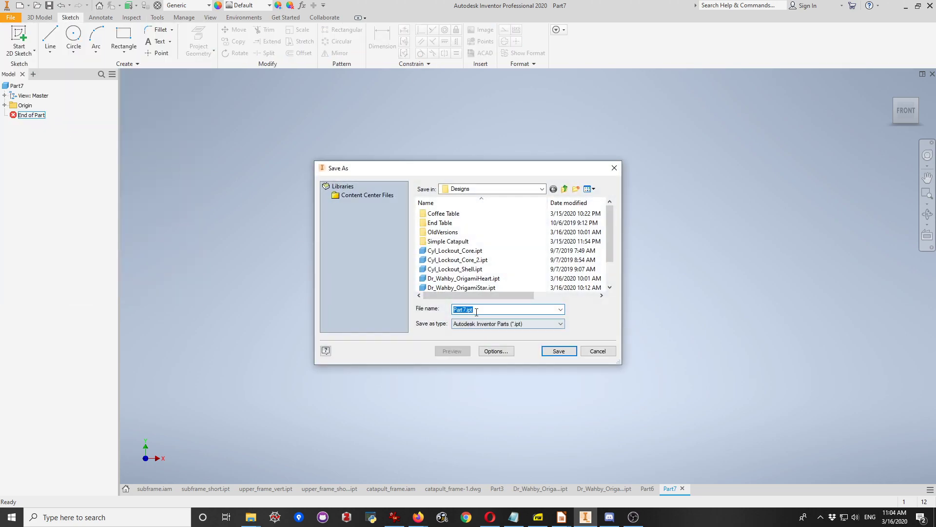
pyautogui.click(465, 310)
pyautogui.write('Dr_Wahby_Origami')
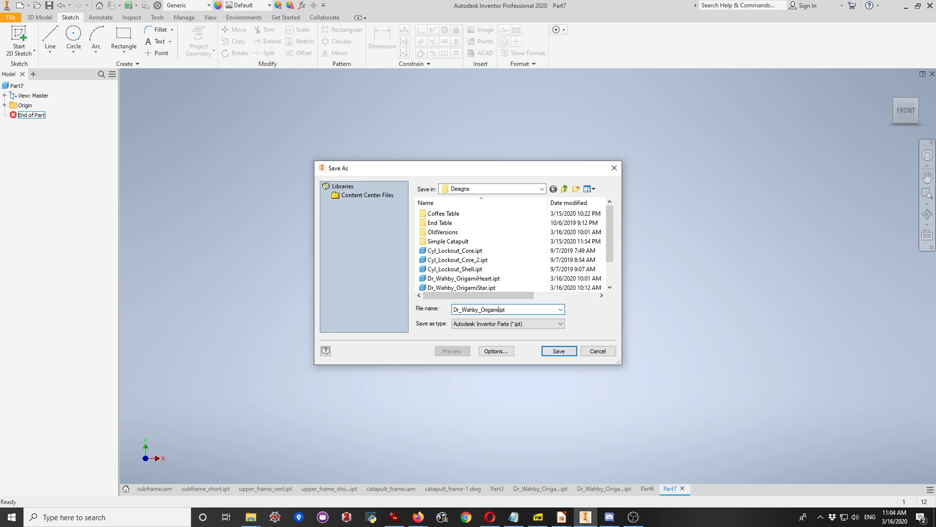
pyautogui.write('MiuraOri')
pyautogui.click(559, 351)
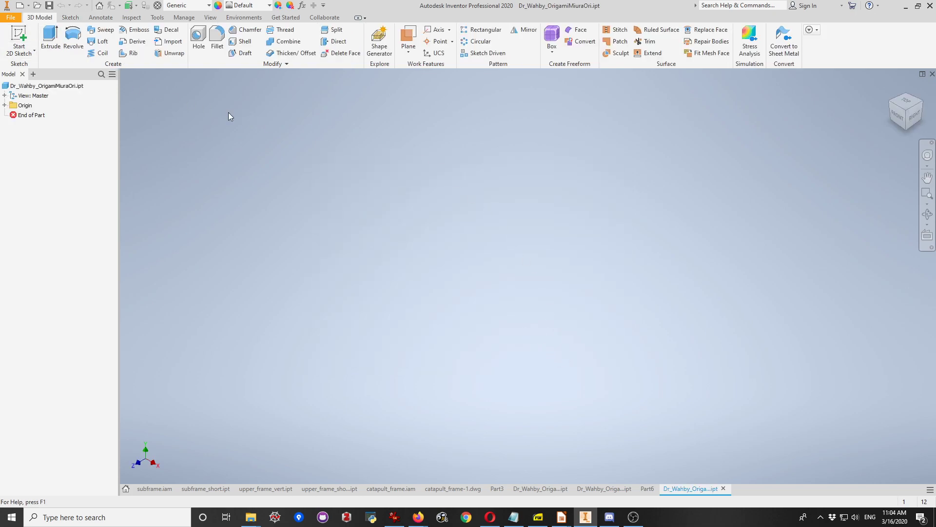
# - Start a sketch on the XY plane and draw a 2 cm horizontal line rightward from the origin
pyautogui.click(21, 36)
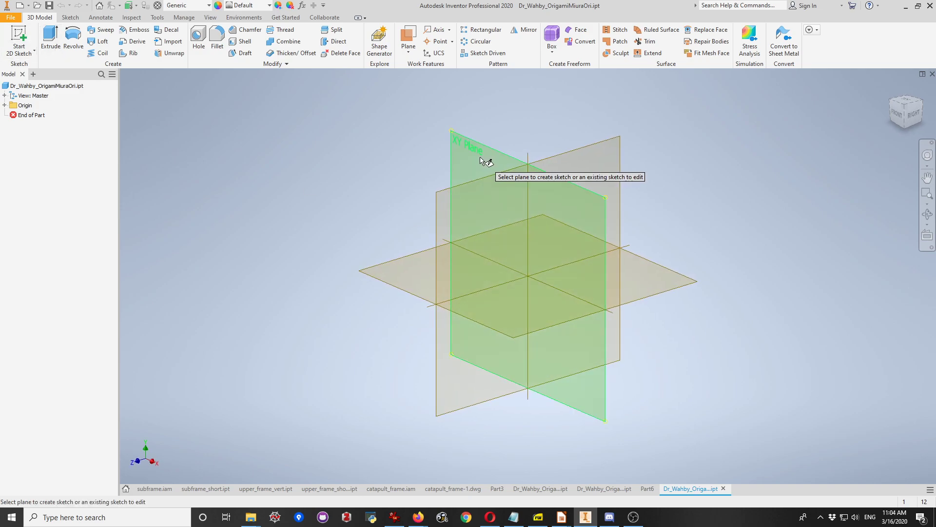
pyautogui.click(483, 157)
pyautogui.press('l')
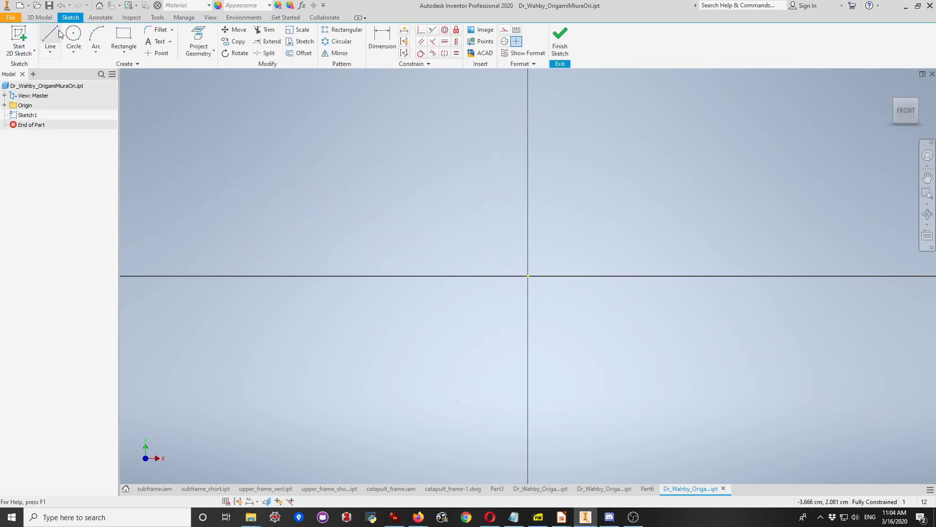
pyautogui.click(529, 276)
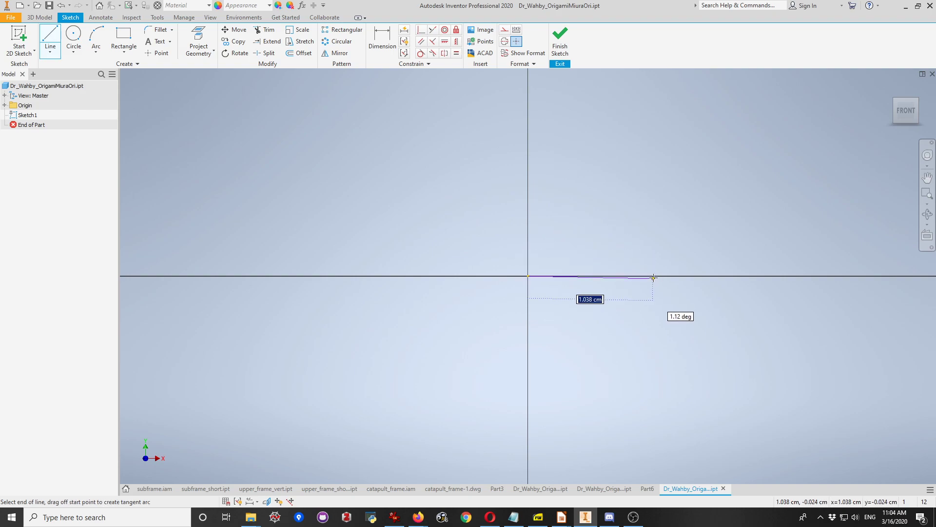
pyautogui.write('2')
pyautogui.press('Return')
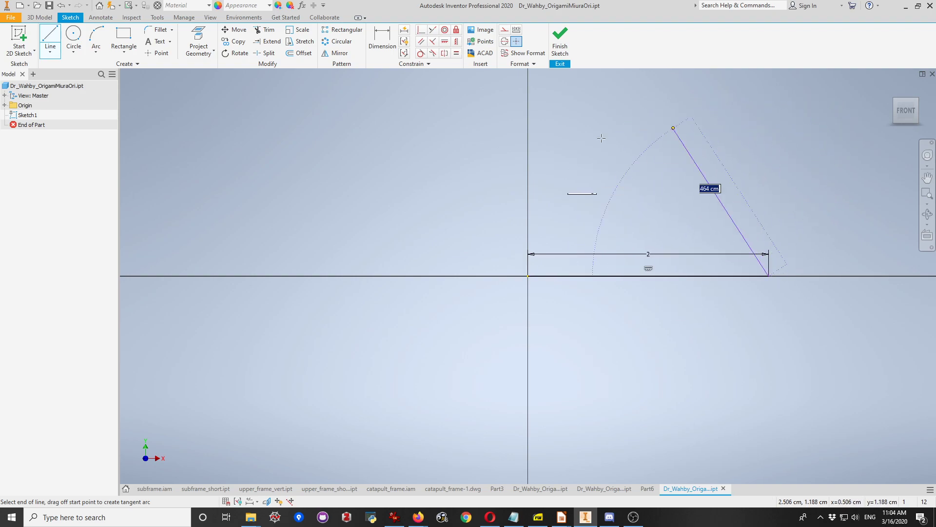
# - Complete the parallelogram with a right side slanting up and outward, a parallel 2 cm upper edge, and a closing line to the origin
pyautogui.click(826, 97)
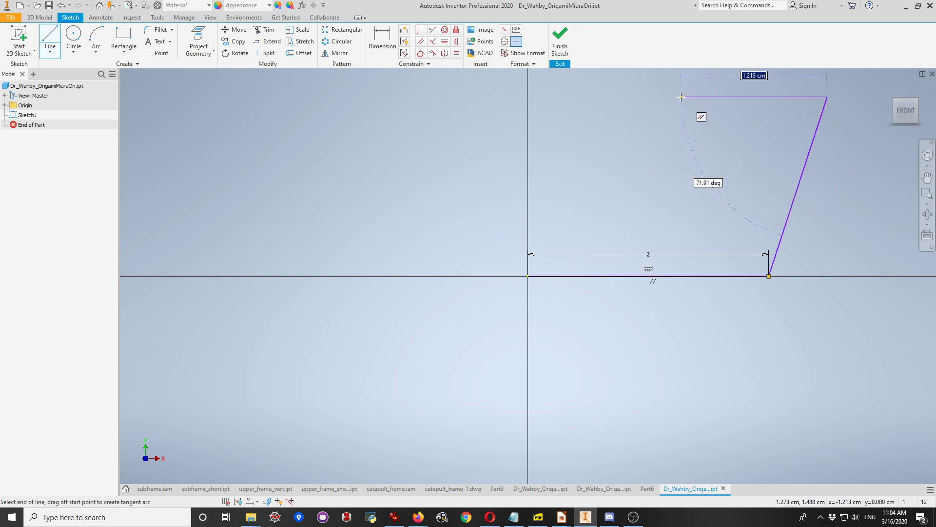
pyautogui.write('2')
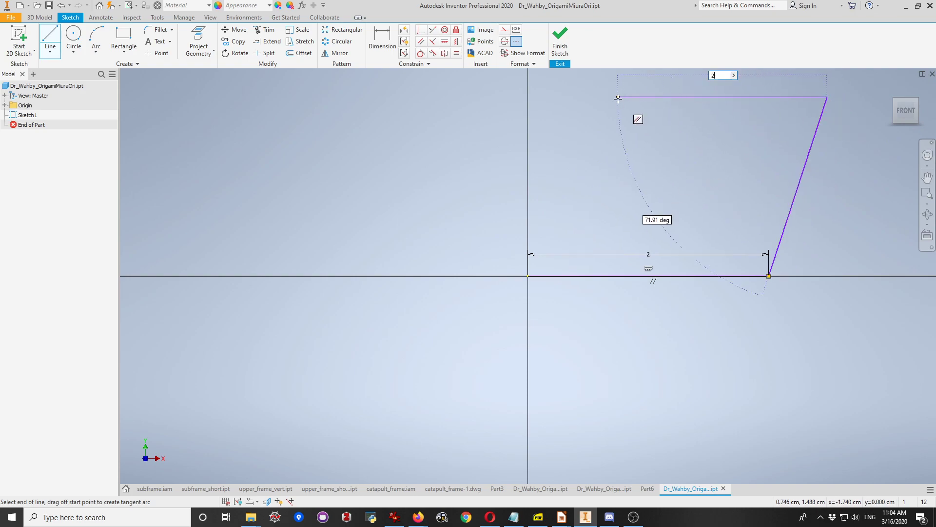
pyautogui.press('Return')
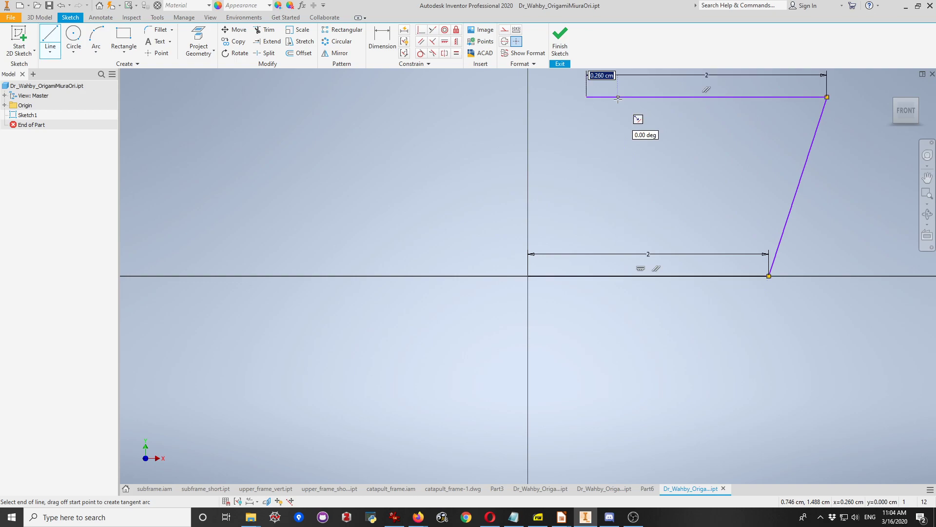
pyautogui.click(529, 276)
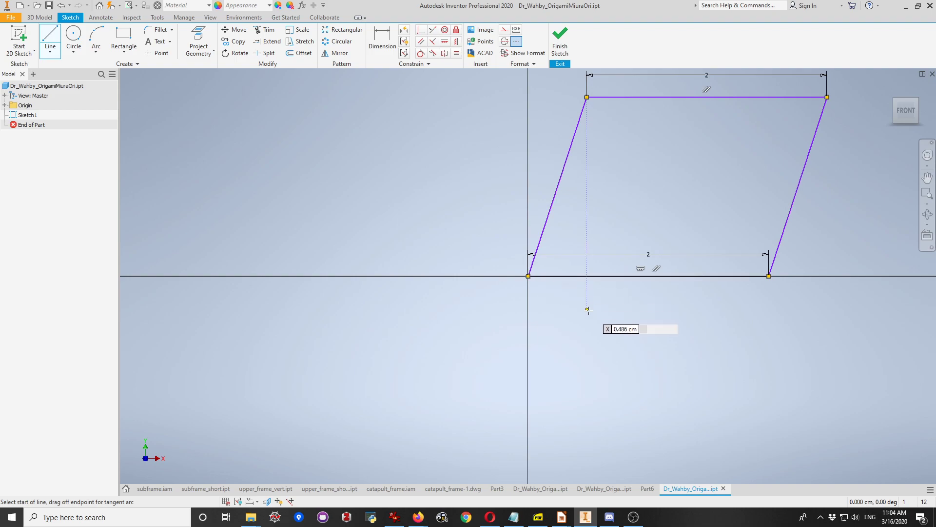
pyautogui.press('Escape')
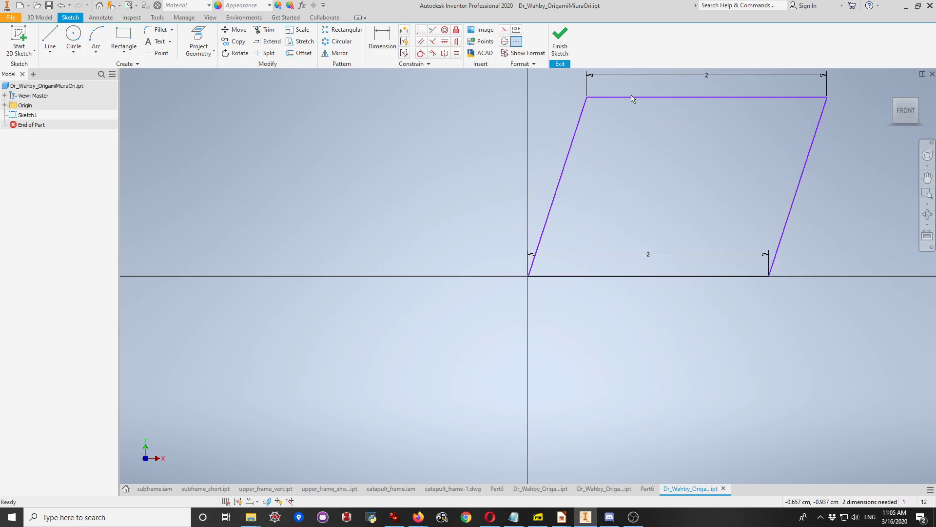
# - Add a vertical dimension to the parallelogram's left slanted side and set the height to 2 cm
pyautogui.moveTo(667, 184); pyautogui.dragTo(633, 250, button='middle')
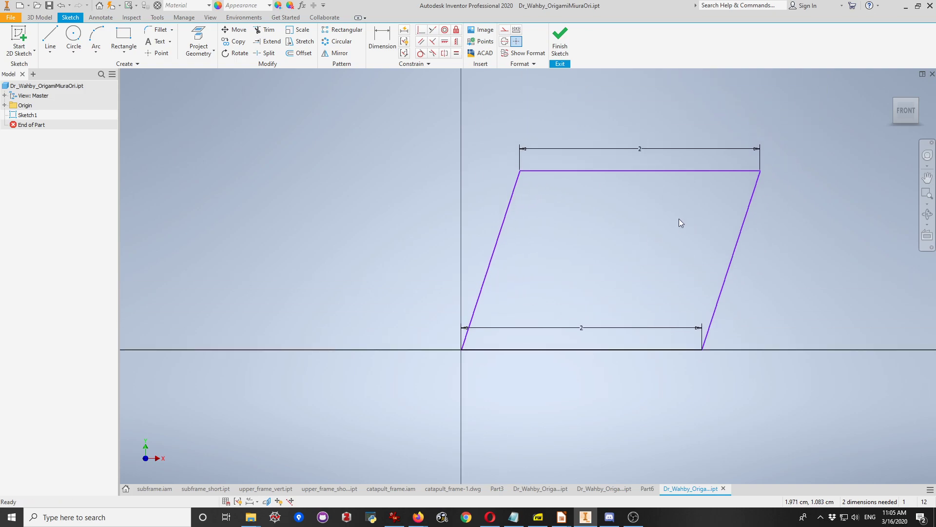
pyautogui.click(382, 39)
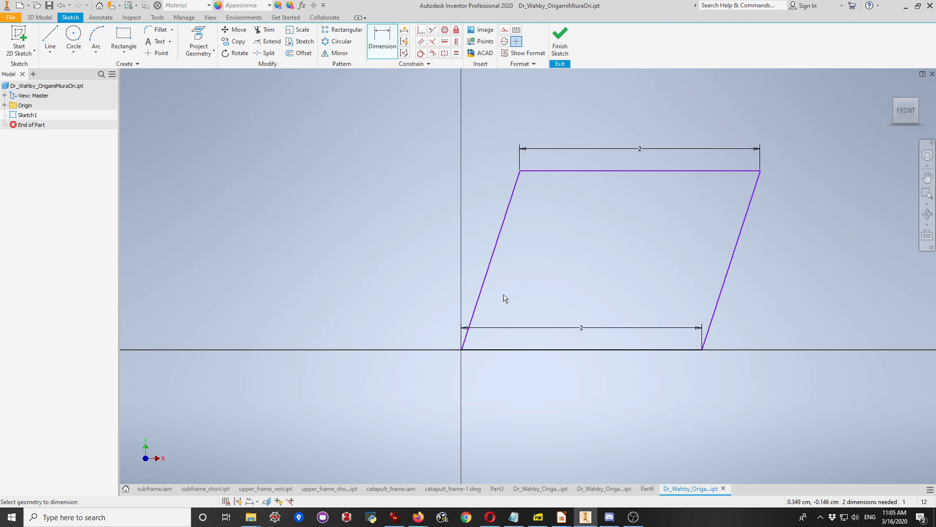
pyautogui.click(504, 217)
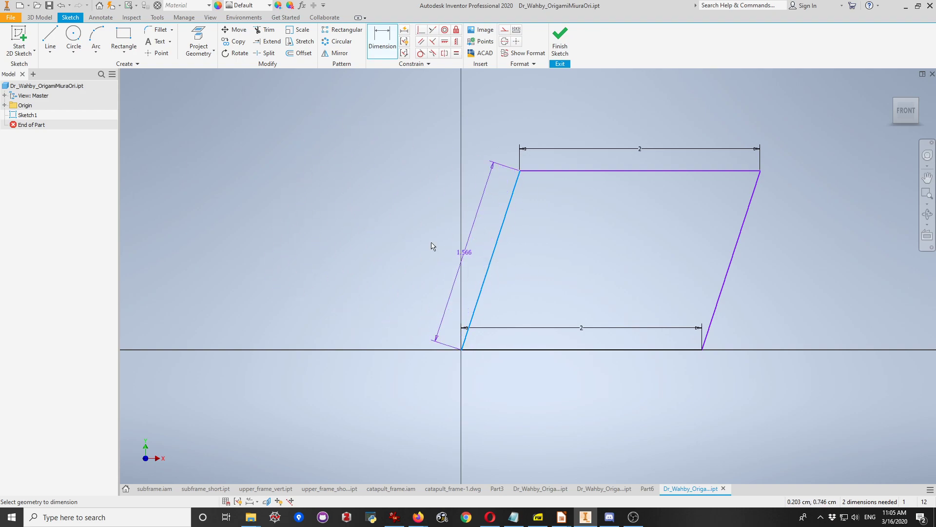
pyautogui.press('Escape')
pyautogui.click(385, 39)
pyautogui.click(492, 254)
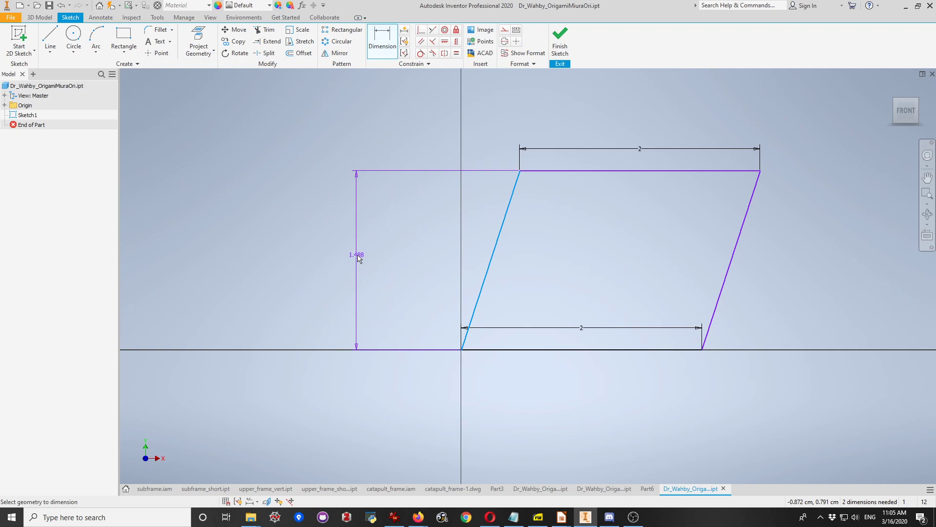
pyautogui.click(359, 258)
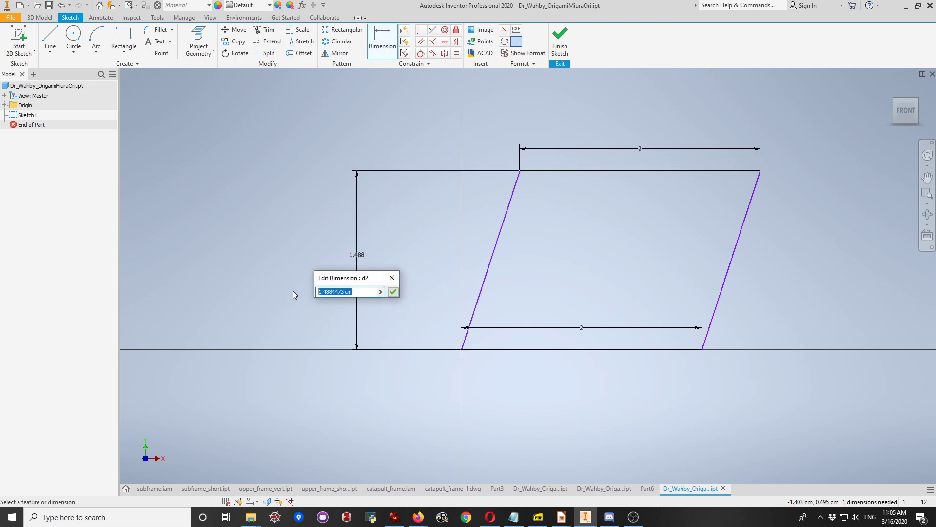
pyautogui.write('2')
pyautogui.press('Return')
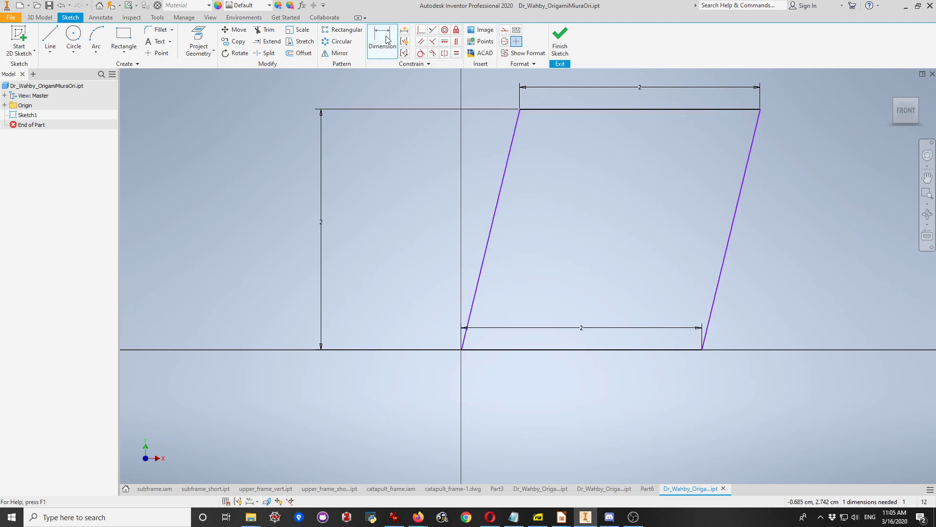
# - Dimension the angle between the parallelogram's left side and its base, and set it to 75 degrees
pyautogui.click(484, 262)
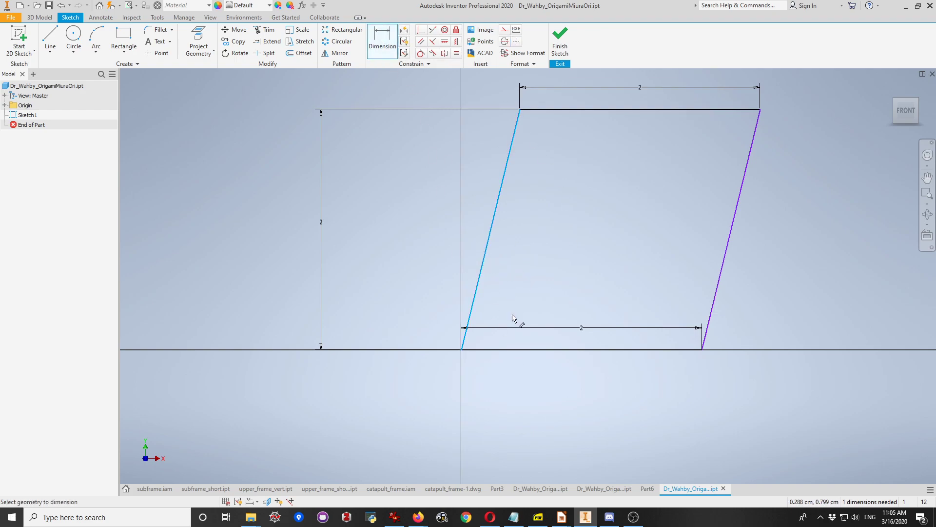
pyautogui.click(505, 349)
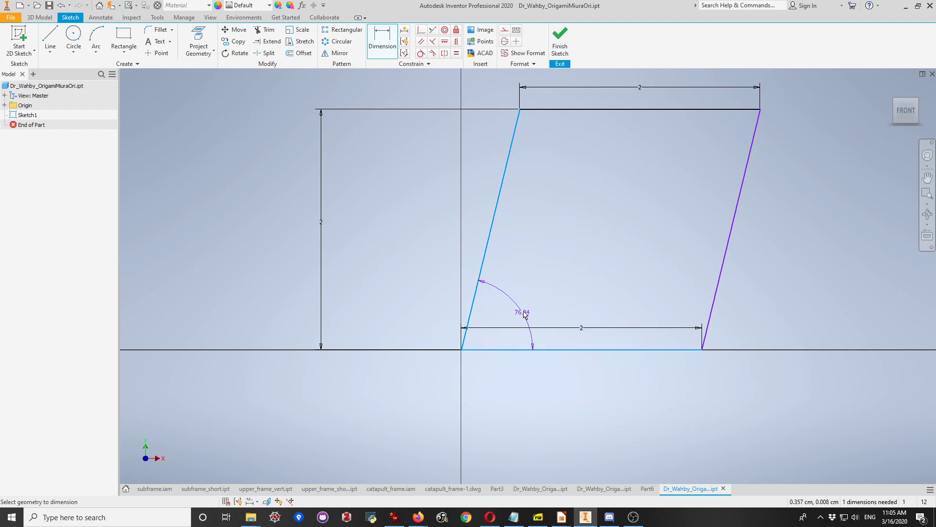
pyautogui.click(515, 308)
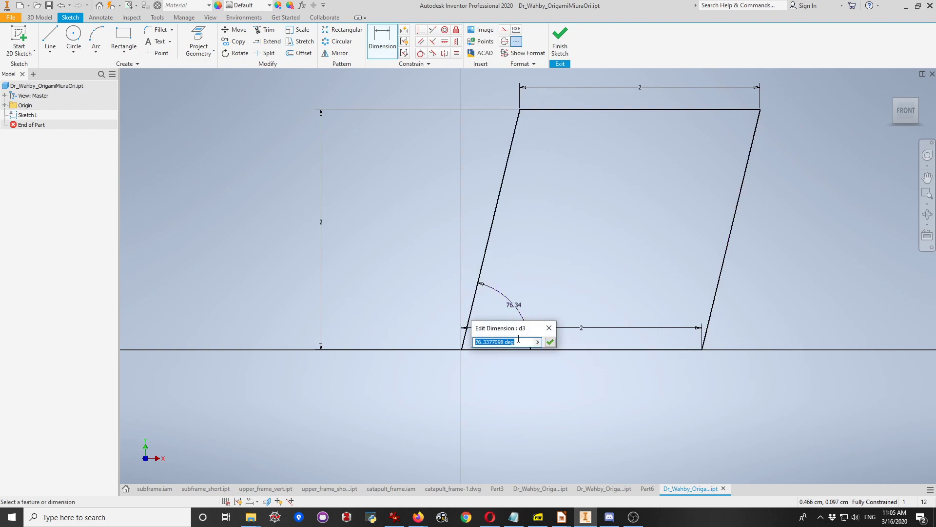
pyautogui.write('75')
pyautogui.press('Return')
pyautogui.moveTo(641, 186); pyautogui.dragTo(549, 253, button='middle')
pyautogui.moveTo(537, 315); pyautogui.dragTo(537, 249, button='middle')
pyautogui.scroll(-2, 560, 184)
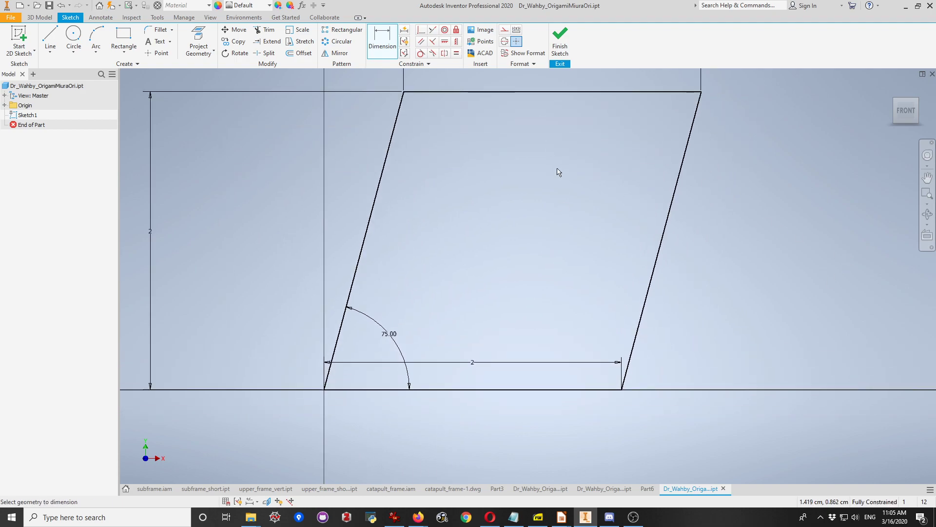
pyautogui.scroll(3, 507, 214)
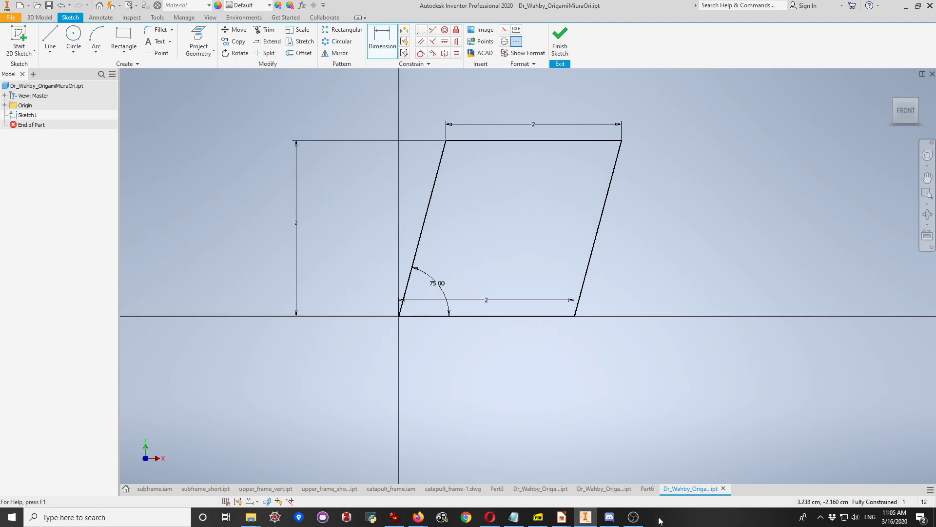
# - Switch back to Part6 and examine the upper-left cells of the reference zigzag pattern
pyautogui.click(647, 488)
pyautogui.scroll(5, 325, 83)
pyautogui.scroll(-8, 314, 119)
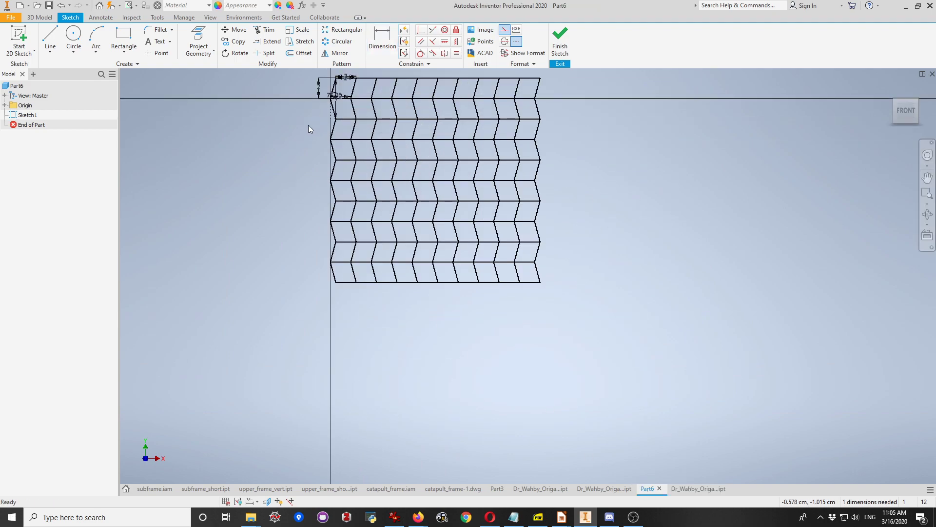
pyautogui.moveTo(353, 142); pyautogui.dragTo(347, 401, button='middle')
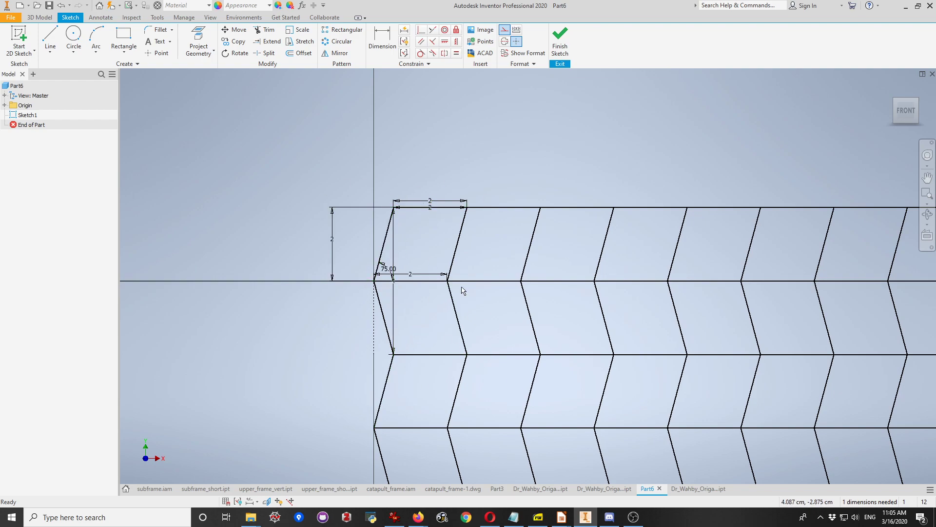
# - Switch back to the Dr_Wahby_OrigamiMiuraOri.ipt part containing the single parallelogram cell
pyautogui.click(698, 489)
pyautogui.press('d')
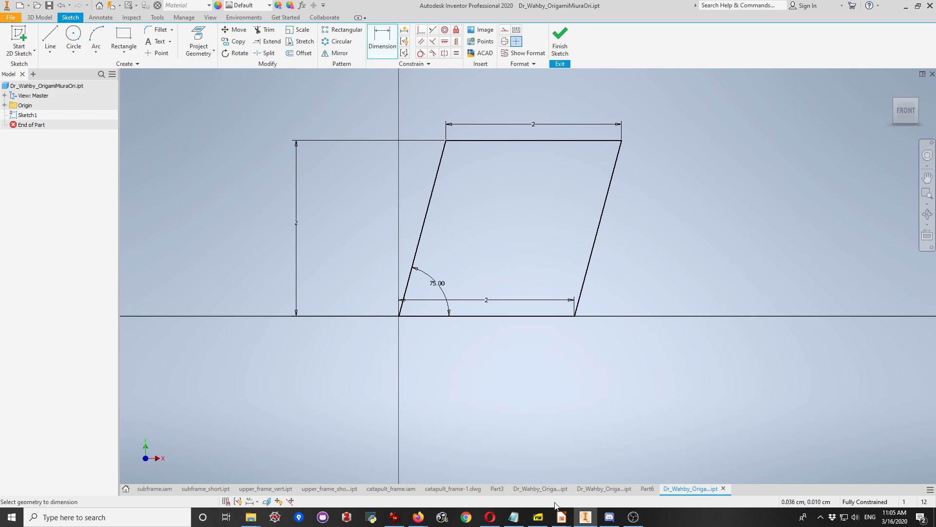
pyautogui.moveTo(521, 422)
pyautogui.mouseDown(button='middle')
pyautogui.moveTo(518, 403)
pyautogui.moveTo(470, 376)
pyautogui.mouseUp(button='middle')
pyautogui.scroll(-2, 470, 376)
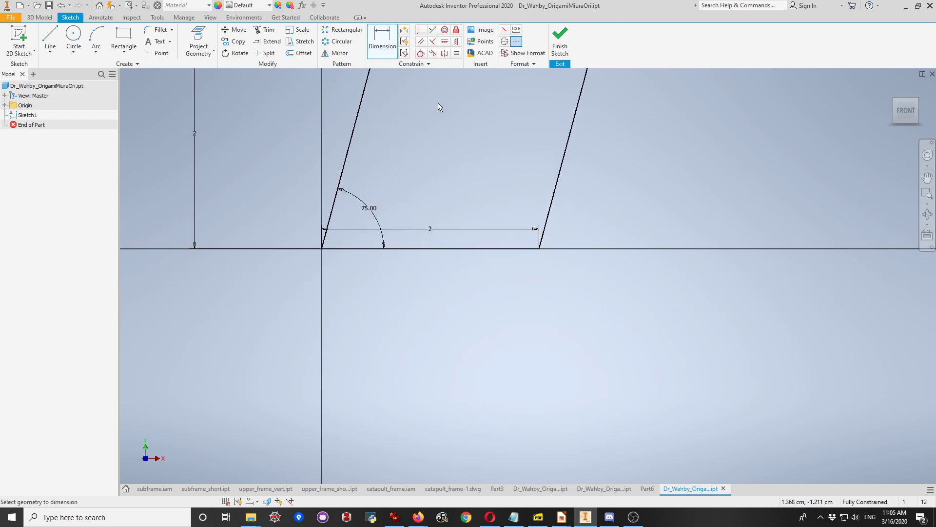
# - Mirror the parallelogram's left, upper and right sides downward about its base line
pyautogui.click(336, 52)
pyautogui.moveTo(494, 152); pyautogui.dragTo(507, 228, button='middle')
pyautogui.click(371, 189)
pyautogui.click(452, 110)
pyautogui.click(593, 171)
pyautogui.click(487, 326)
pyautogui.click(262, 116)
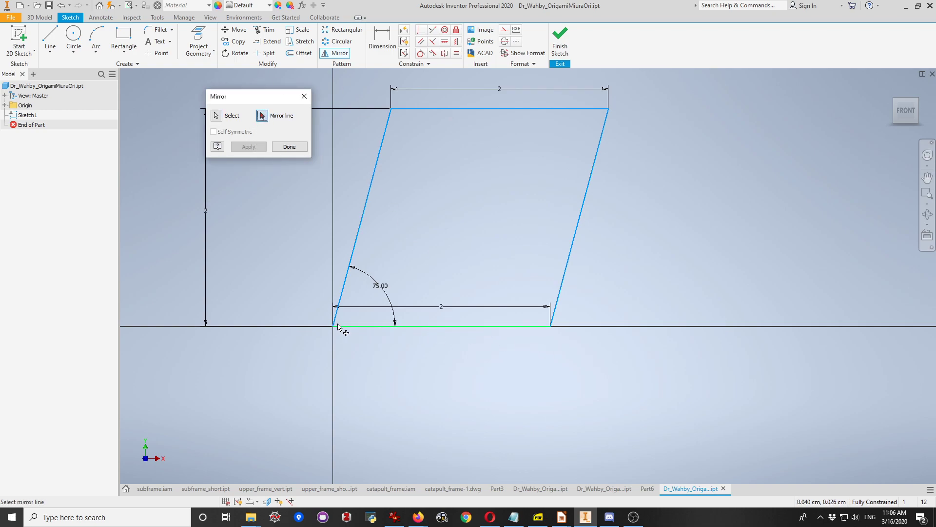
pyautogui.click(437, 327)
pyautogui.click(256, 148)
pyautogui.scroll(-2, 461, 343)
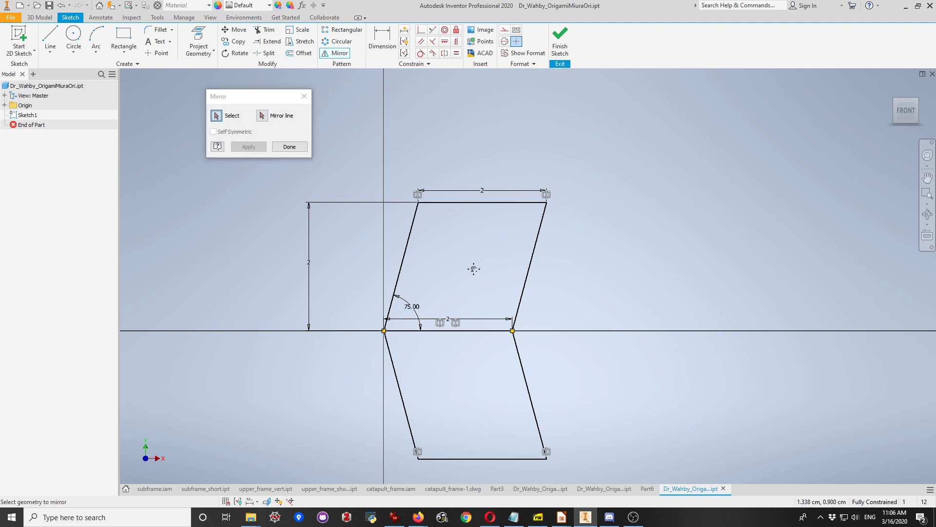
pyautogui.moveTo(481, 278); pyautogui.dragTo(487, 213, button='middle')
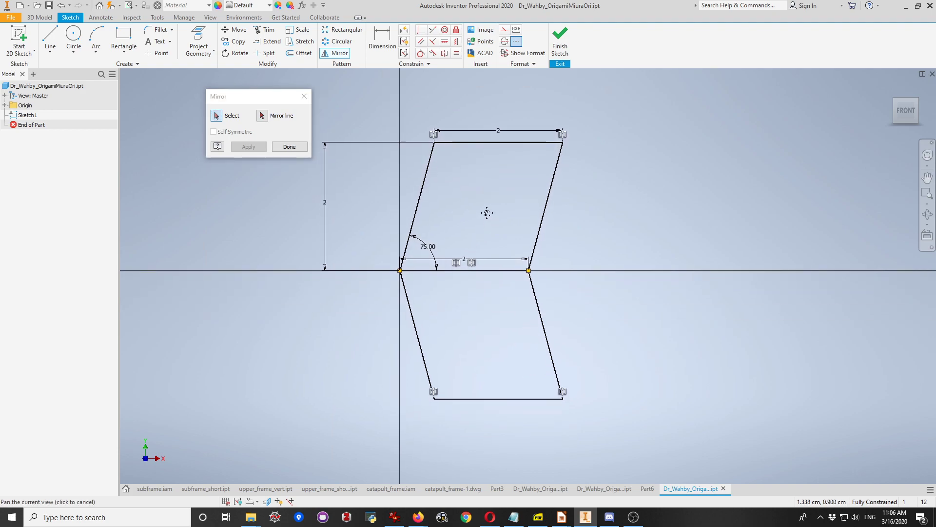
pyautogui.click(282, 148)
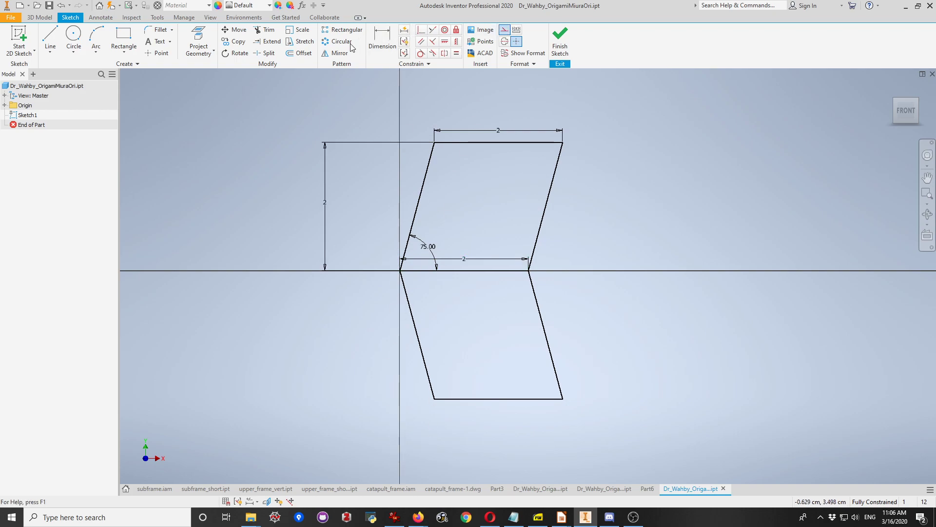
# - Draw a 2 cm vertical line straight down from the origin
pyautogui.click(50, 36)
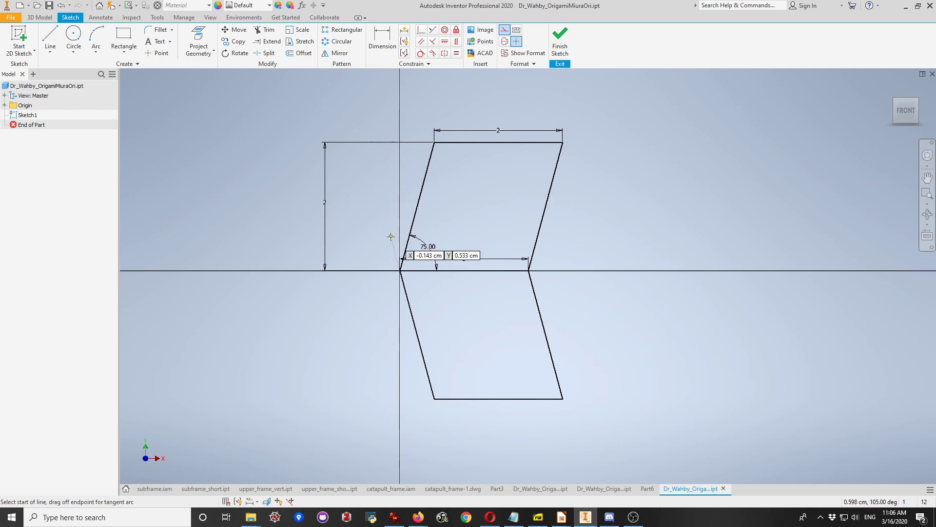
pyautogui.click(400, 271)
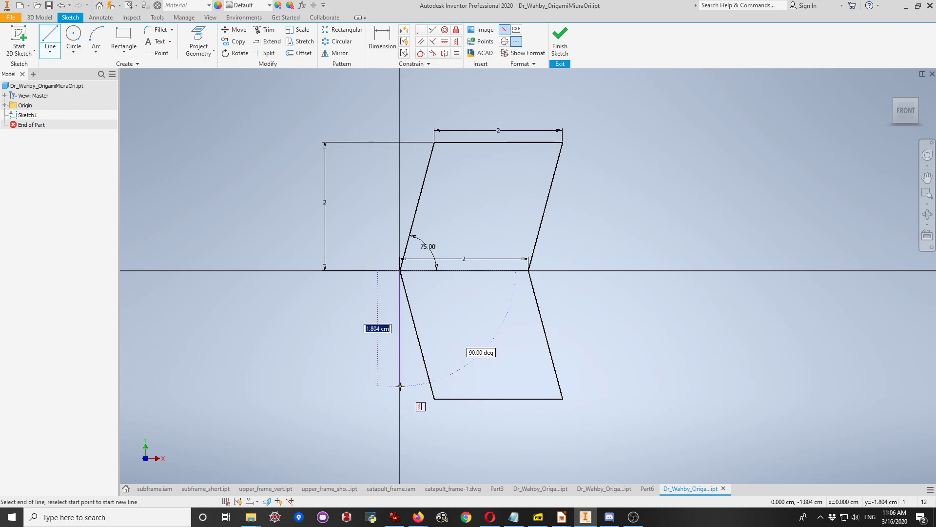
pyautogui.write('2')
pyautogui.press('Return')
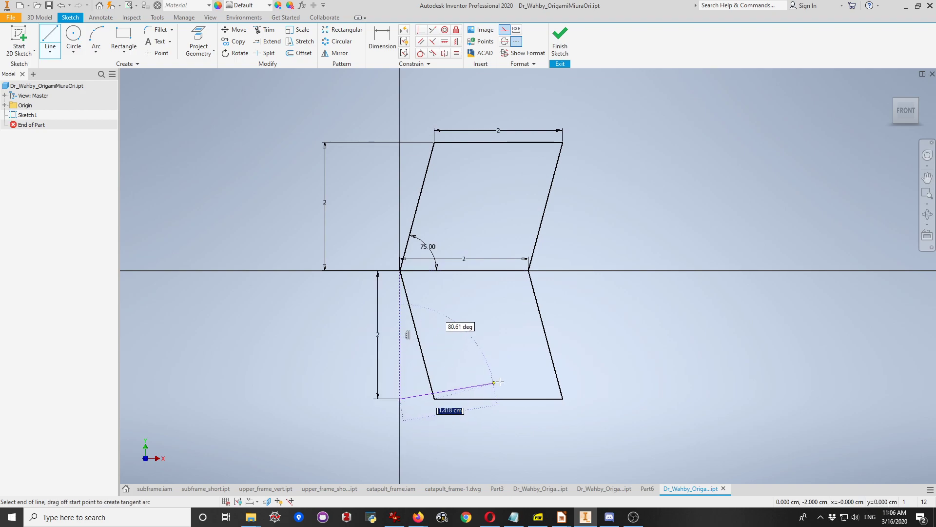
pyautogui.press('Escape')
pyautogui.press('Escape')
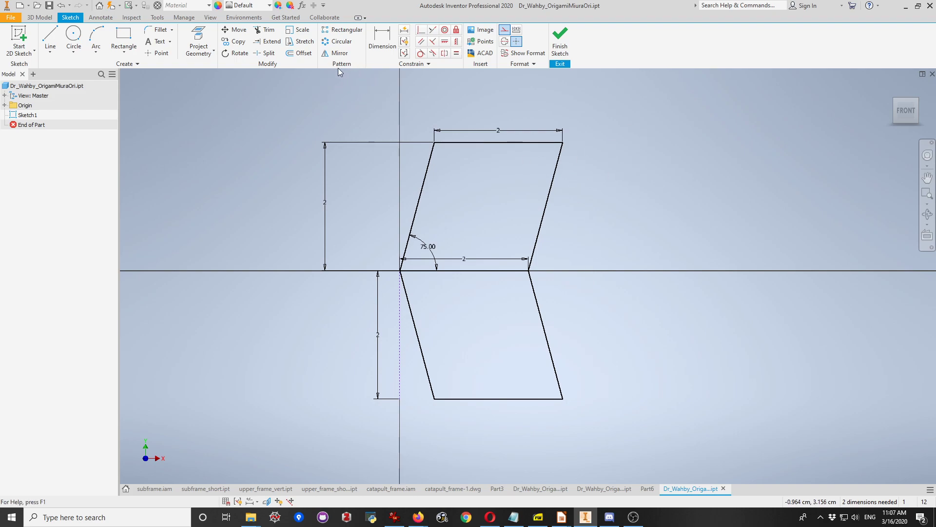
# - Start a rectangular sketch pattern with all seven lines of the two mirrored parallelograms as its geometry
pyautogui.click(358, 32)
pyautogui.moveTo(211, 101); pyautogui.dragTo(204, 95)
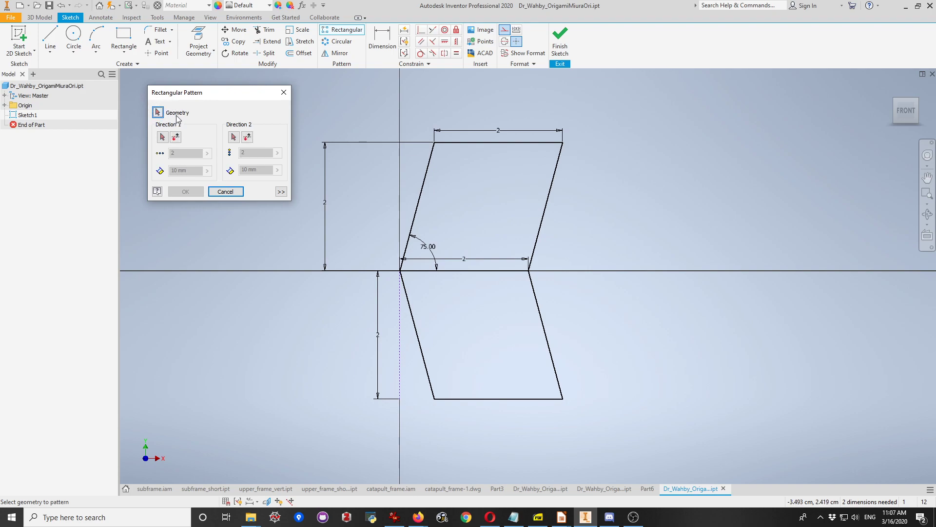
pyautogui.click(162, 136)
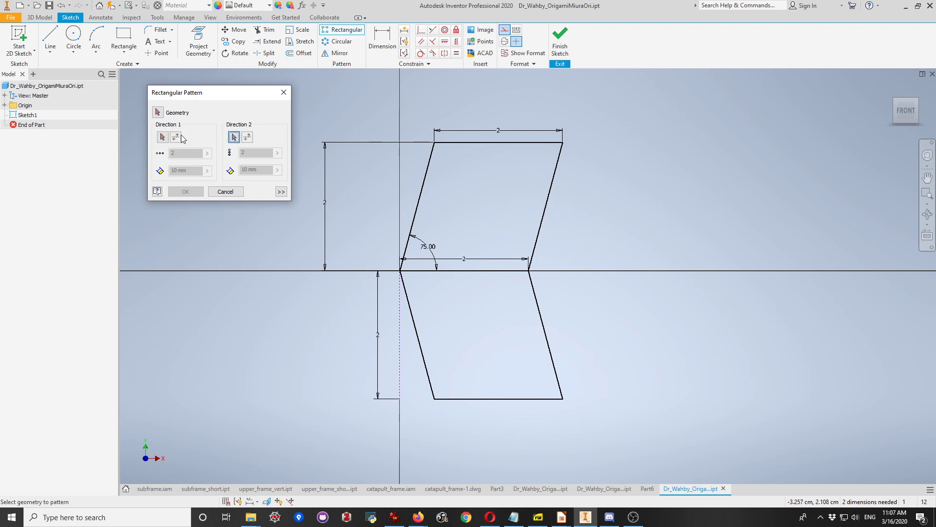
pyautogui.click(422, 191)
pyautogui.click(491, 146)
pyautogui.click(546, 200)
pyautogui.click(483, 270)
pyautogui.click(550, 343)
pyautogui.click(529, 398)
pyautogui.click(417, 333)
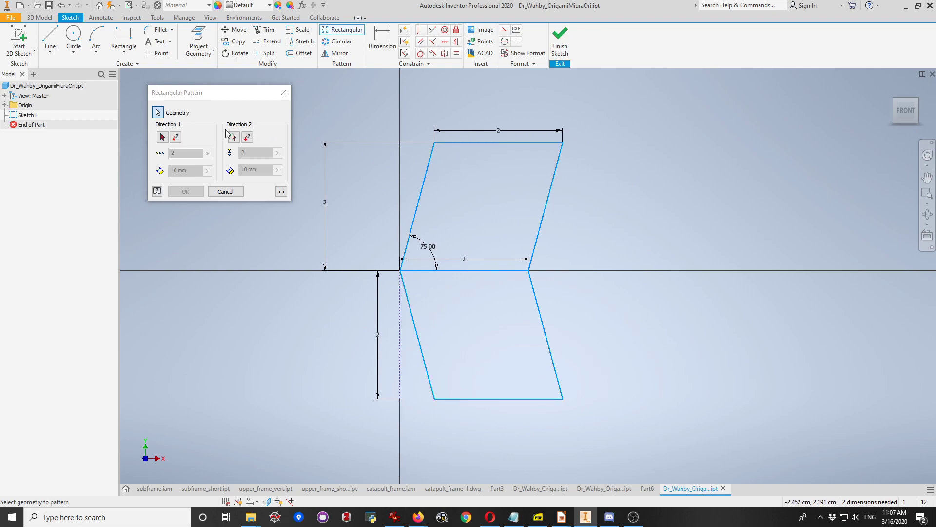
# - Set the pattern's first direction along the shared horizontal line, with 10 copies spaced 2 cm apart
pyautogui.click(163, 138)
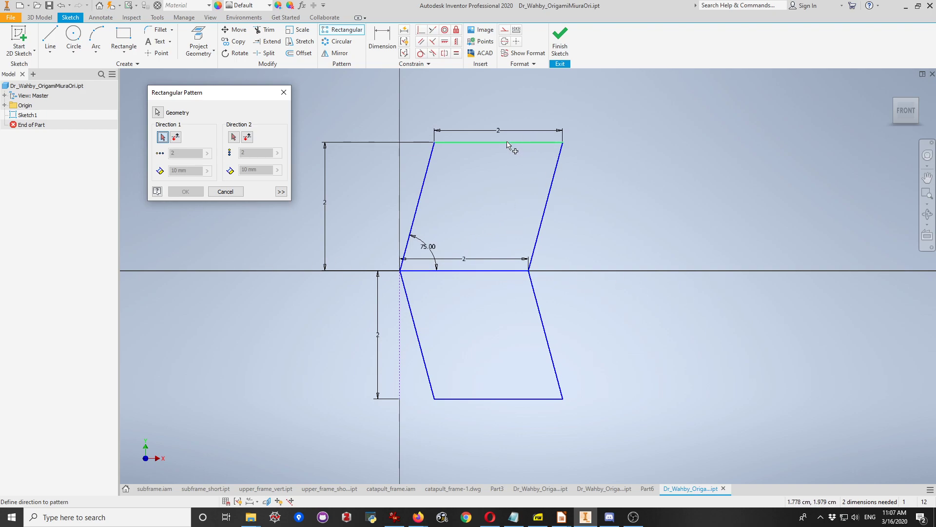
pyautogui.click(482, 271)
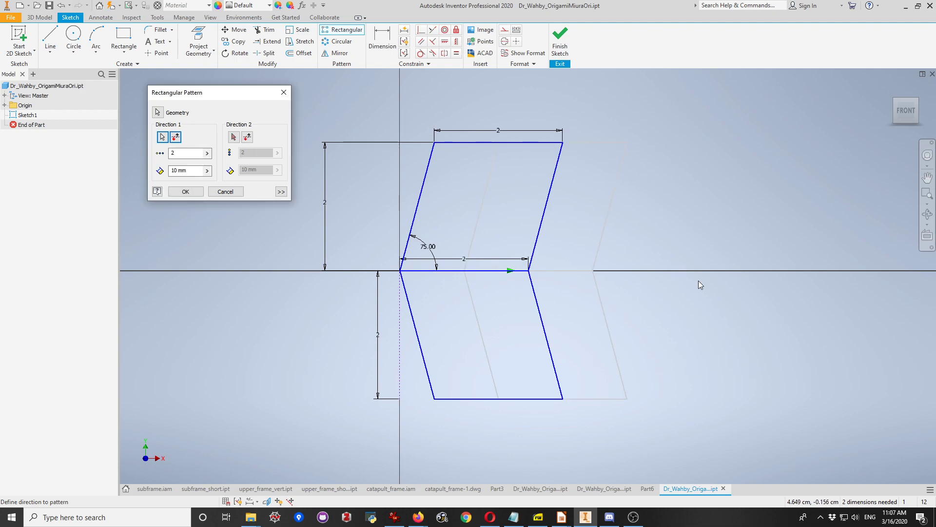
pyautogui.doubleClick(189, 153)
pyautogui.write('1')
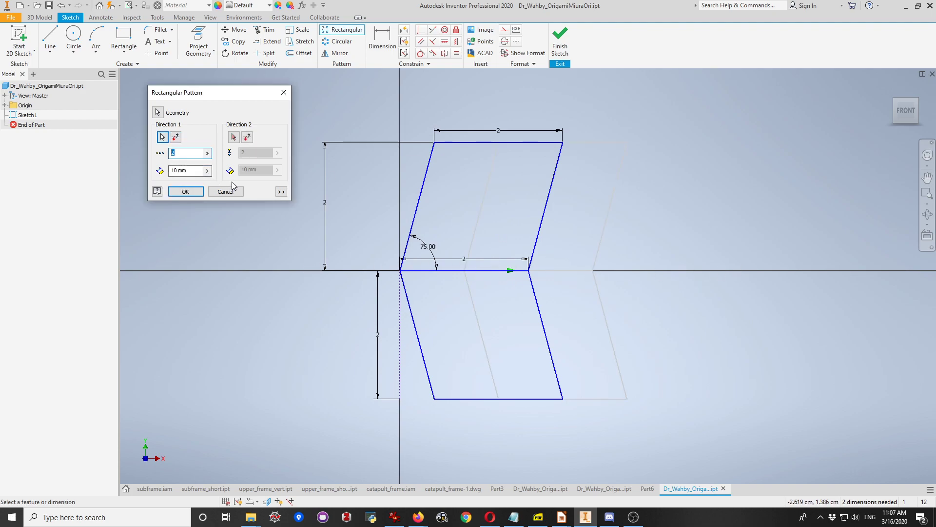
pyautogui.write('0p')
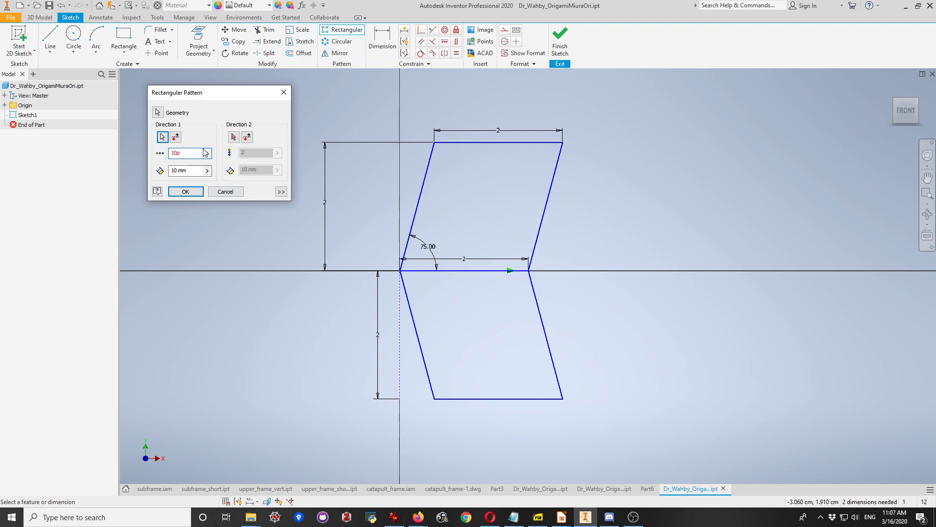
pyautogui.press('BackSpace')
pyautogui.press('BackSpace')
pyautogui.press('BackSpace')
pyautogui.write('10')
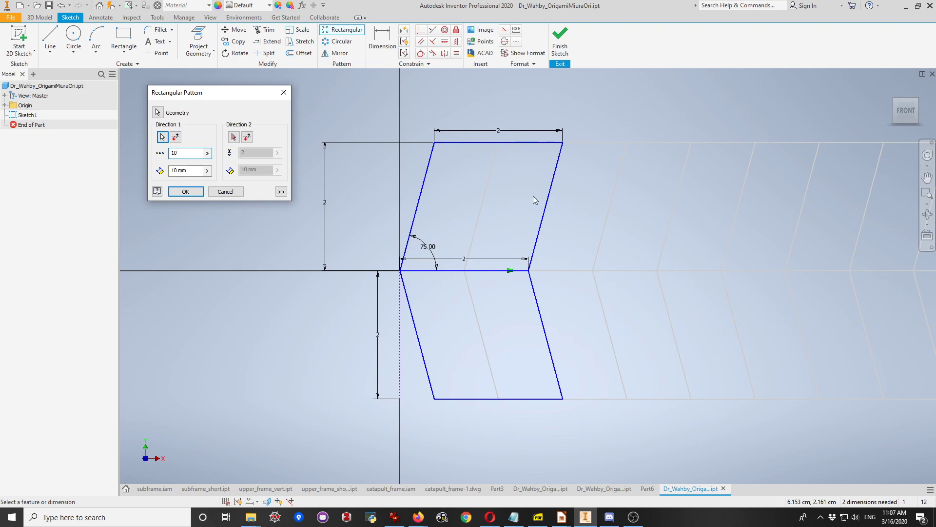
pyautogui.click(202, 175)
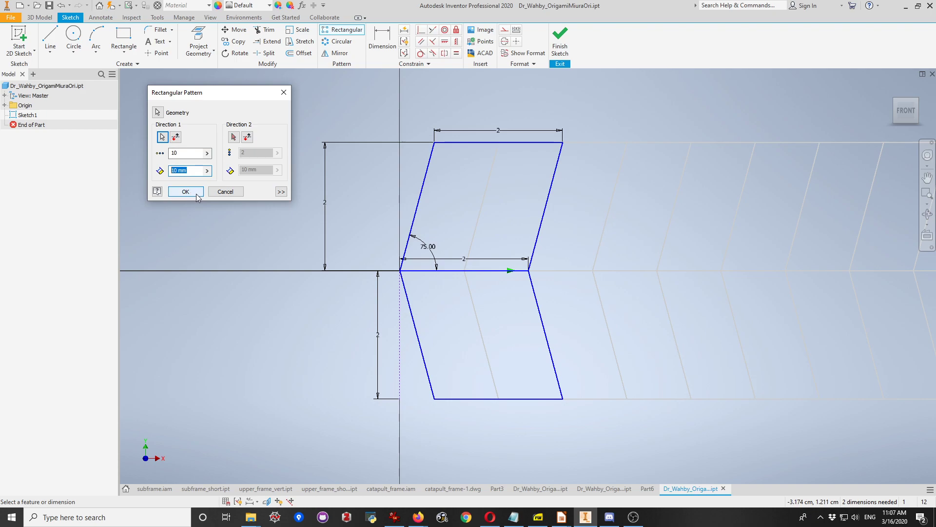
pyautogui.write('2')
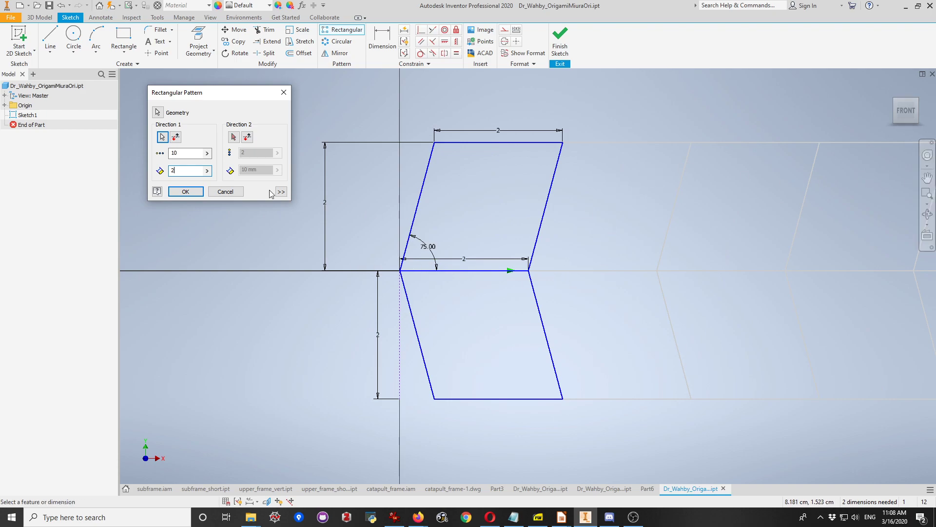
pyautogui.write('3')
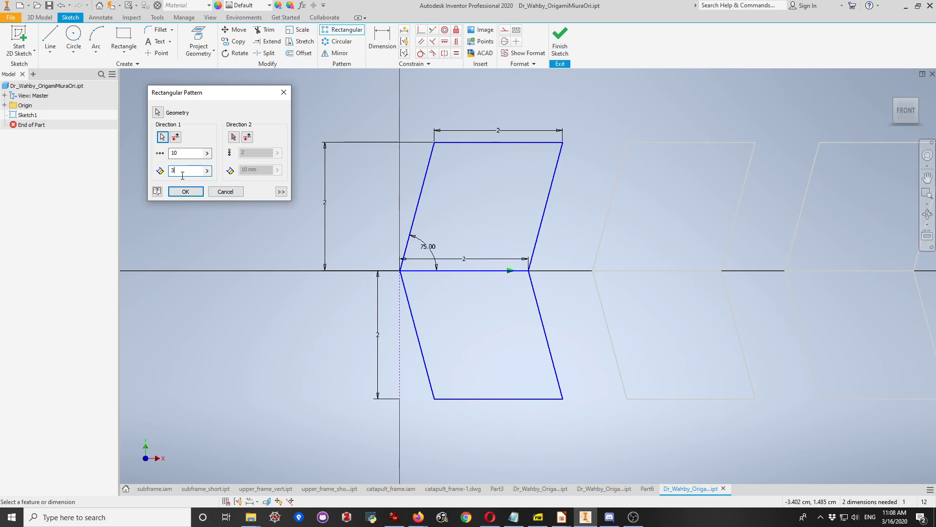
pyautogui.write('2')
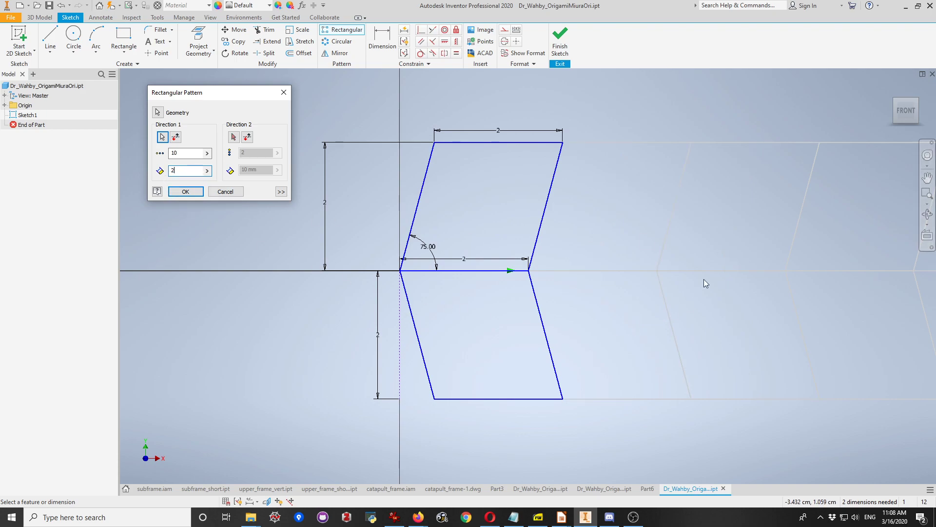
# - Examine the previewed row of cells along the pattern's first direction from end to end
pyautogui.scroll(3, 640, 322)
pyautogui.moveTo(744, 298); pyautogui.dragTo(457, 275, button='middle')
pyautogui.scroll(3, 461, 274)
pyautogui.moveTo(628, 293); pyautogui.dragTo(517, 296, button='middle')
pyautogui.moveTo(430, 274); pyautogui.dragTo(534, 282, button='middle')
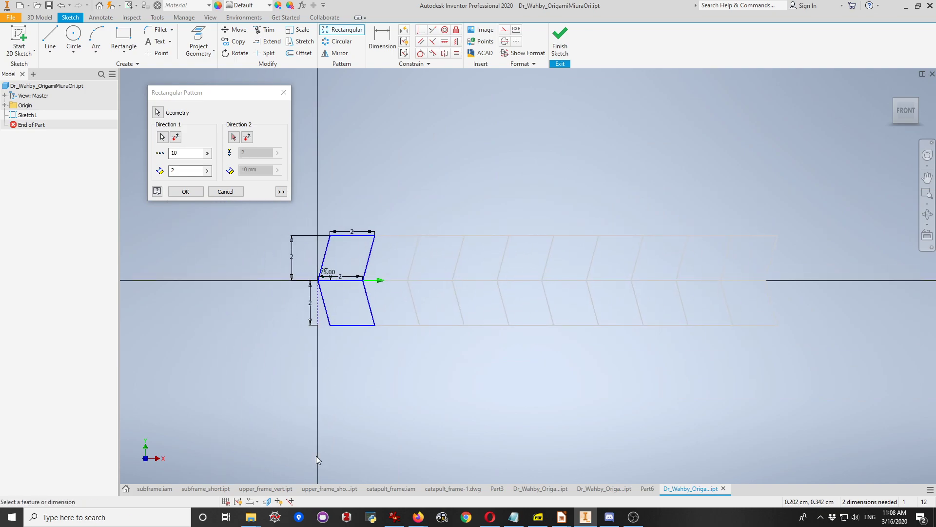
pyautogui.moveTo(408, 258); pyautogui.dragTo(474, 267, button='middle')
pyautogui.scroll(3, 360, 251)
pyautogui.scroll(-7, 376, 261)
# - Set the pattern's second direction downward along the vertical line, with 5 copies spaced 2 cm apart
pyautogui.click(233, 137)
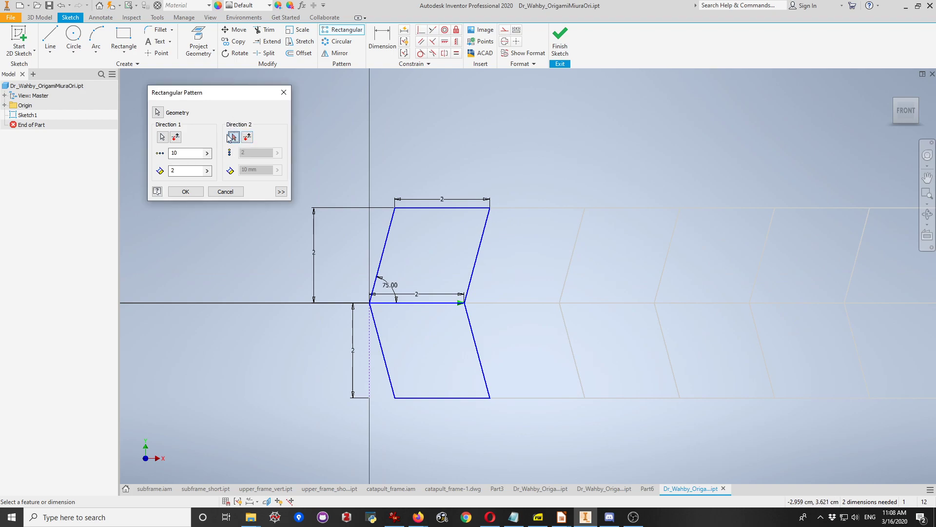
pyautogui.click(370, 362)
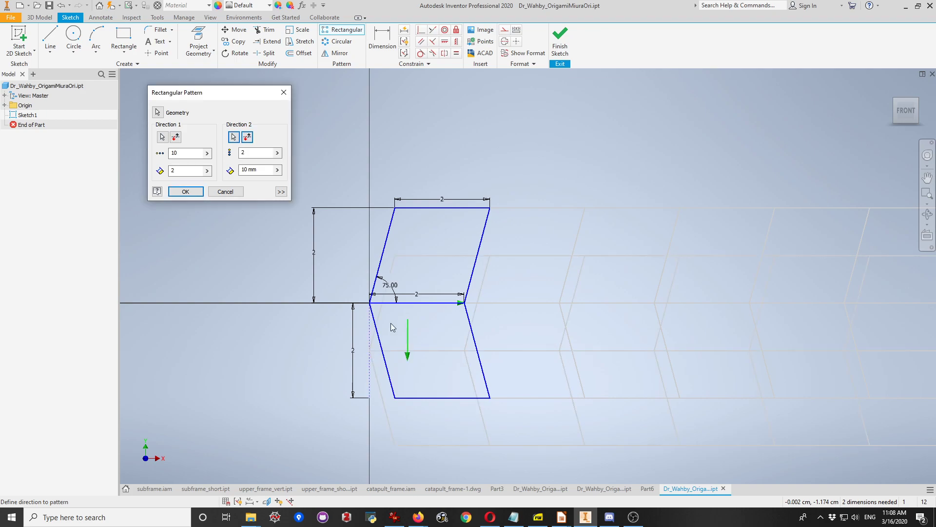
pyautogui.doubleClick(254, 152)
pyautogui.write('10')
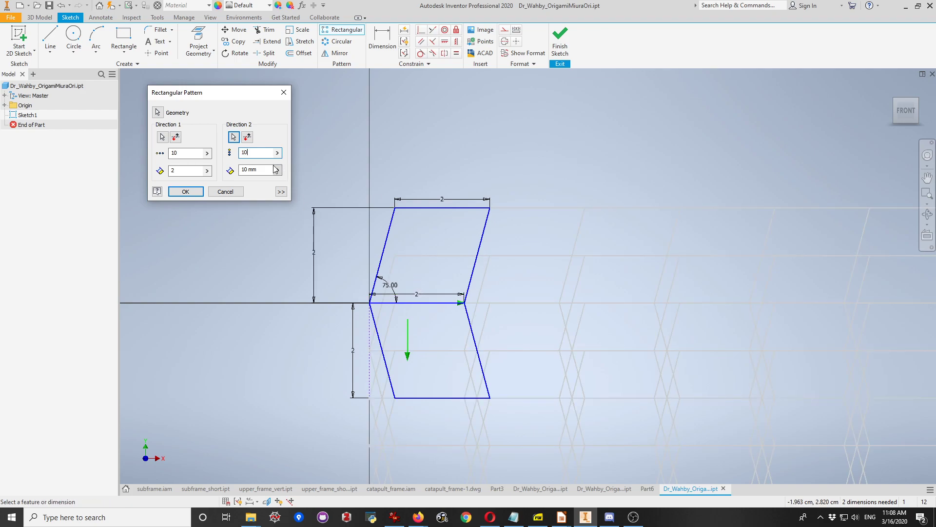
pyautogui.write('5')
pyautogui.press('Tab')
pyautogui.write('2')
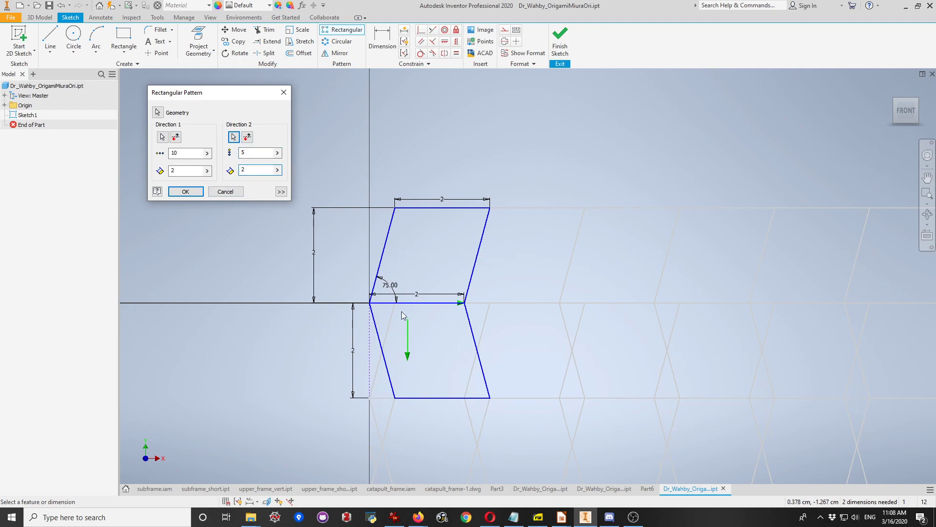
# - Set the spacing of the pattern's second direction to 4 cm
pyautogui.moveTo(417, 312); pyautogui.dragTo(457, 202, button='middle')
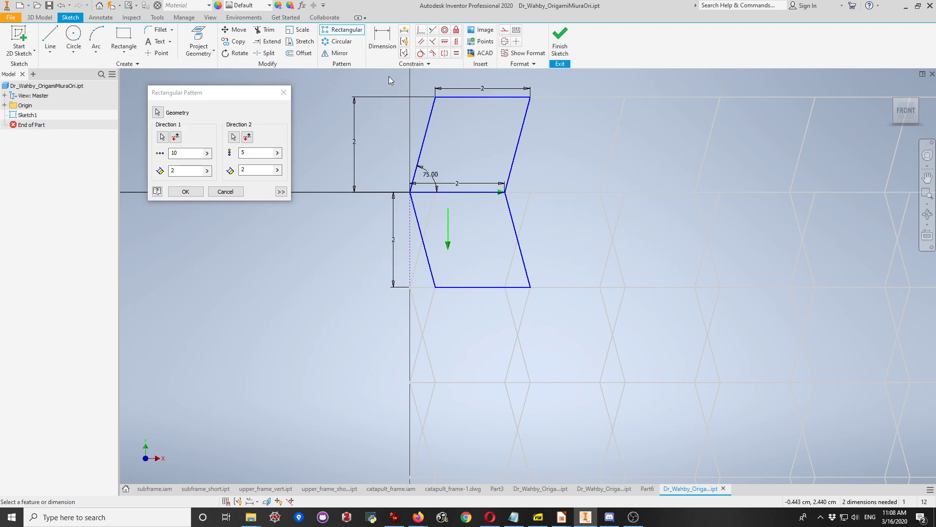
pyautogui.doubleClick(269, 175)
pyautogui.write('4')
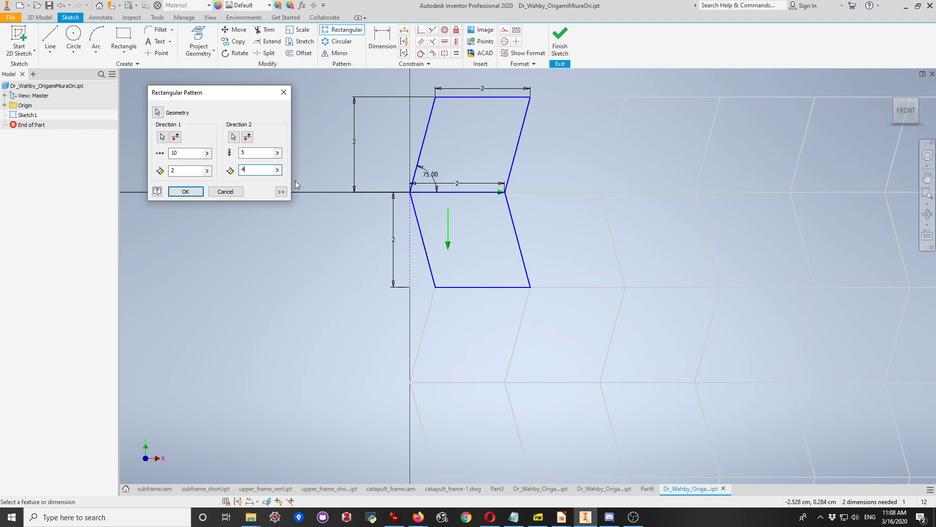
pyautogui.scroll(2, 492, 302)
pyautogui.moveTo(522, 313); pyautogui.dragTo(430, 198, button='middle')
pyautogui.scroll(2, 430, 210)
pyautogui.moveTo(536, 295); pyautogui.dragTo(517, 251, button='middle')
pyautogui.moveTo(587, 256); pyautogui.dragTo(576, 281, button='middle')
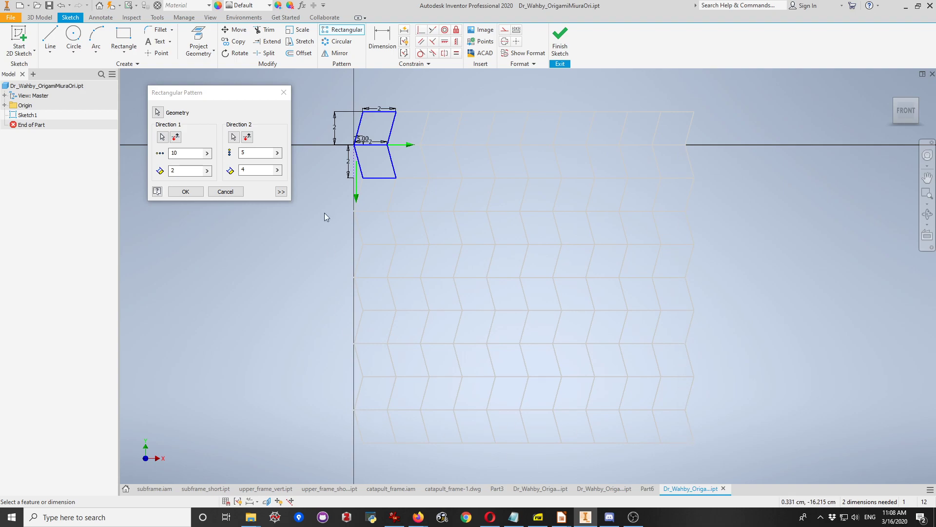
# - Try 10 copies in the pattern's second direction and return the count to 5
pyautogui.click(253, 154)
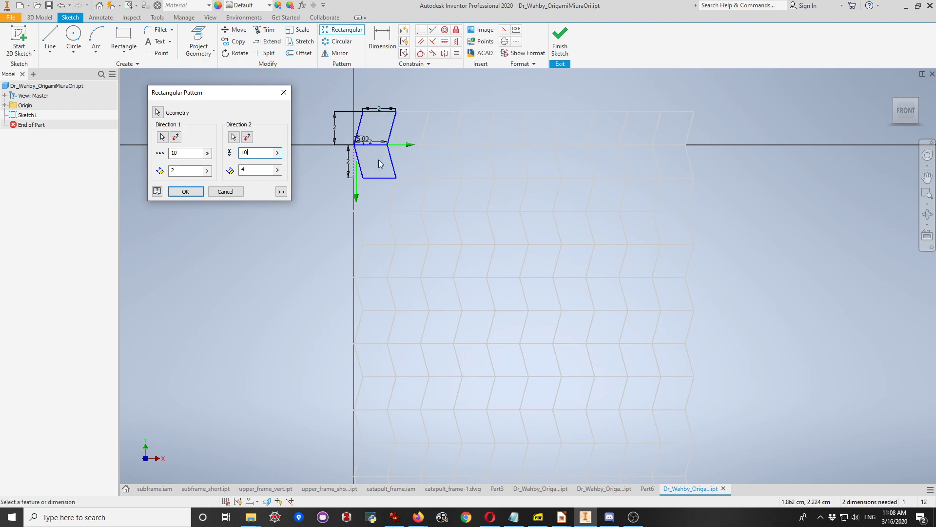
pyautogui.moveTo(434, 349)
pyautogui.mouseDown(button='middle')
pyautogui.moveTo(426, 140)
pyautogui.moveTo(421, 300)
pyautogui.mouseUp(button='middle')
pyautogui.scroll(5, 425, 299)
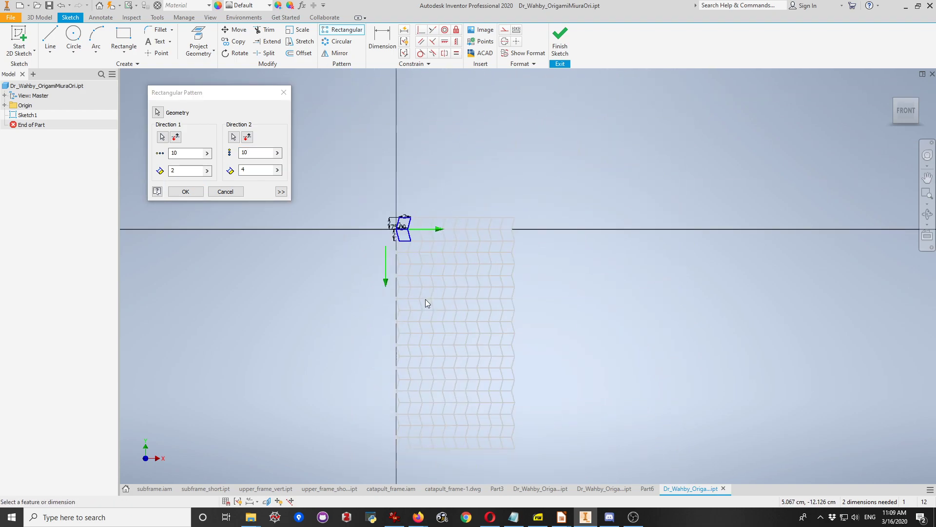
pyautogui.click(255, 153)
pyautogui.write('5')
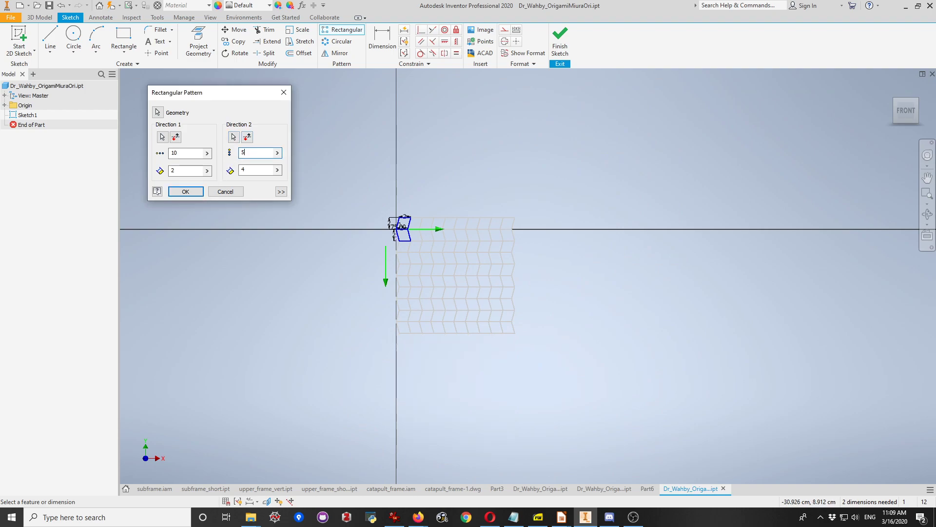
# - Create the rectangular pattern of the mirrored cells and finish the sketch
pyautogui.scroll(-3, 479, 268)
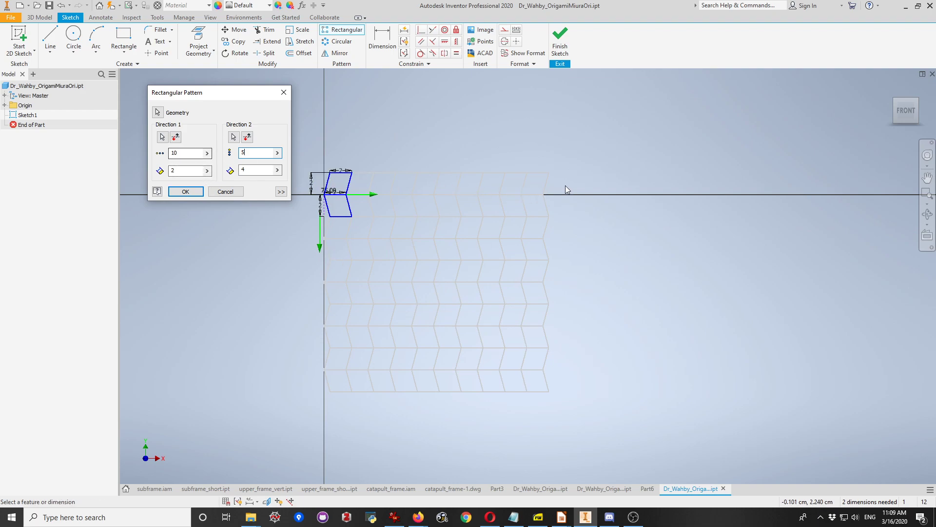
pyautogui.click(185, 192)
pyautogui.moveTo(439, 131)
pyautogui.mouseDown(button='middle')
pyautogui.moveTo(491, 121)
pyautogui.moveTo(366, 113)
pyautogui.moveTo(371, 136)
pyautogui.moveTo(475, 137)
pyautogui.moveTo(414, 117)
pyautogui.mouseUp(button='middle')
pyautogui.scroll(-3, 428, 159)
pyautogui.scroll(3, 428, 159)
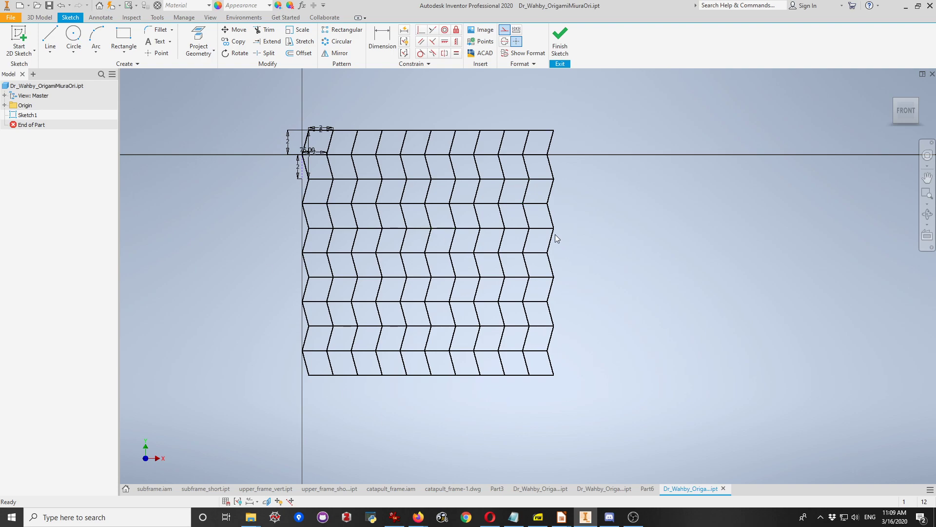
pyautogui.click(566, 40)
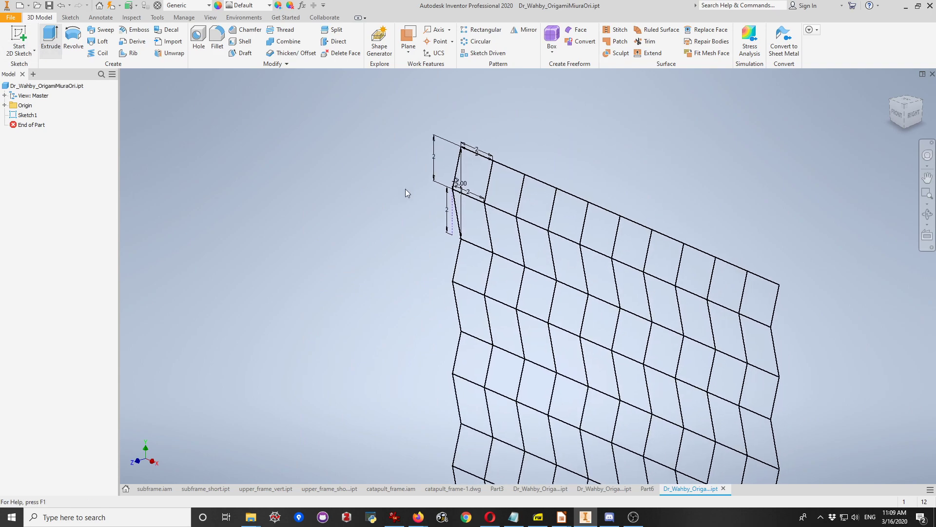
# - Start an extrusion from the sketch with six cells stepping diagonally down from the upper-left cell as profiles
pyautogui.click(476, 179)
pyautogui.click(502, 239)
pyautogui.click(507, 281)
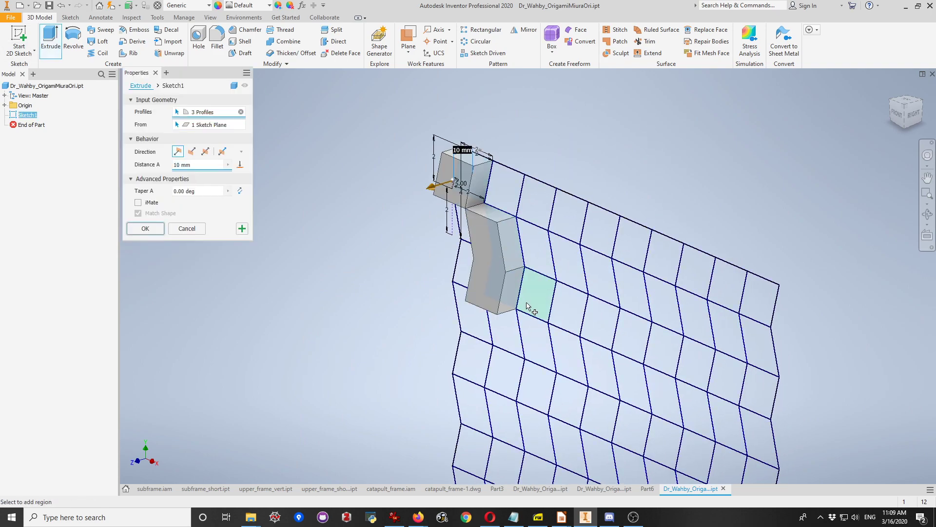
pyautogui.click(528, 305)
pyautogui.click(566, 359)
pyautogui.click(597, 390)
pyautogui.moveTo(682, 372); pyautogui.dragTo(612, 231, button='middle')
pyautogui.scroll(3, 610, 278)
pyautogui.moveTo(737, 179)
pyautogui.mouseDown(button='middle')
pyautogui.moveTo(664, 181)
pyautogui.moveTo(656, 165)
pyautogui.mouseUp(button='middle')
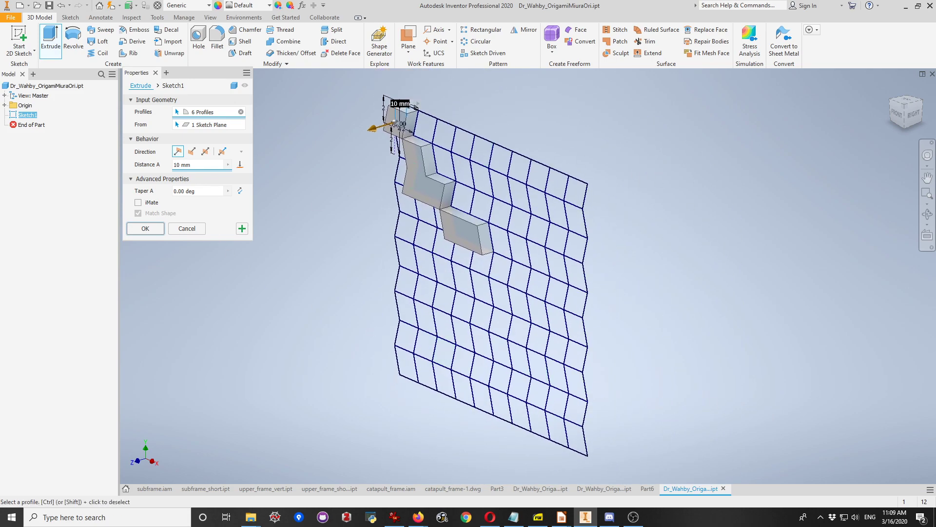